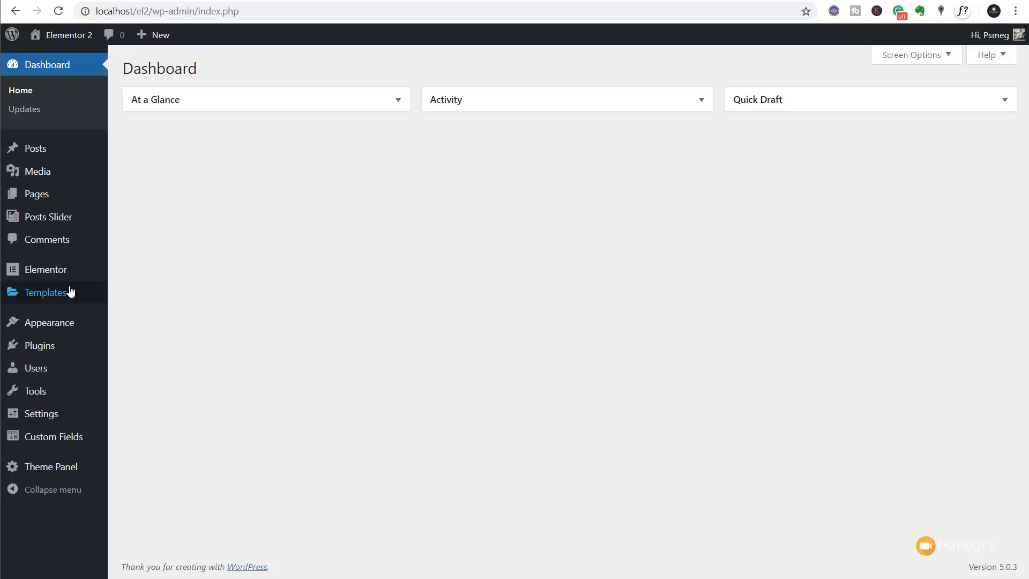
# Step: Create a new popup template named "Sample Popup" from the Templates section's Popups page
pyautogui.moveTo(71, 292)
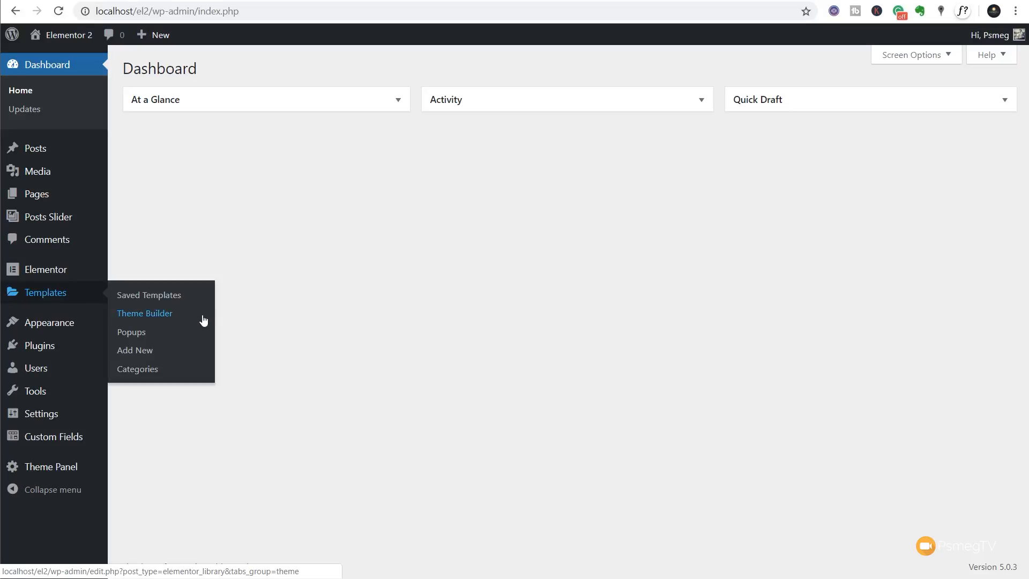
pyautogui.click(132, 333)
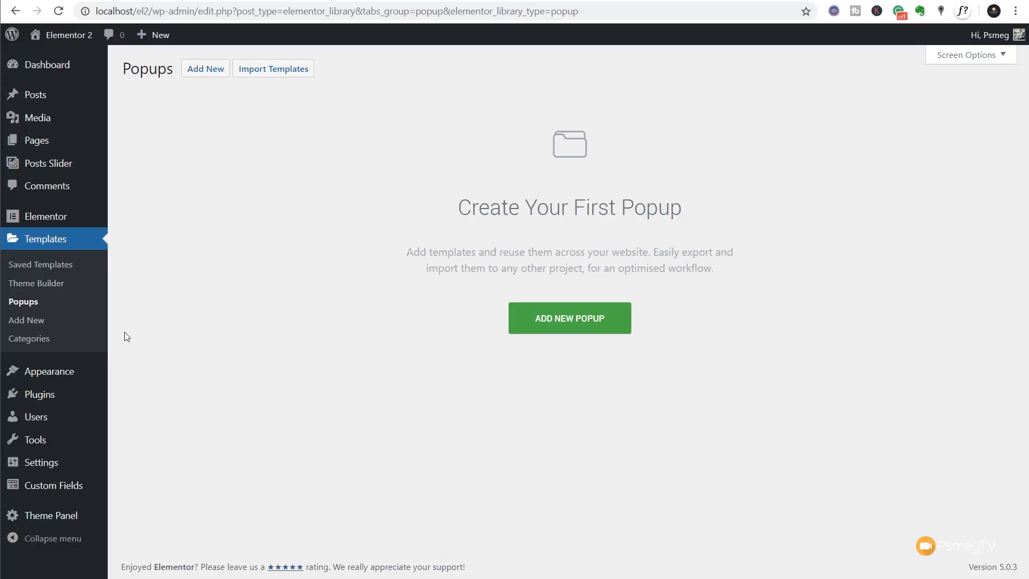
pyautogui.click(551, 320)
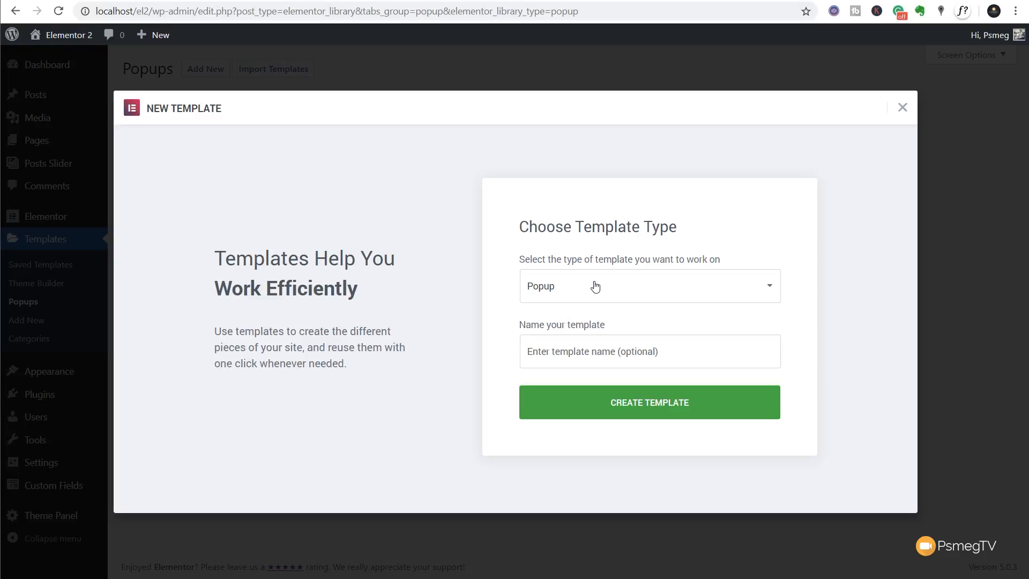
pyautogui.click(596, 354)
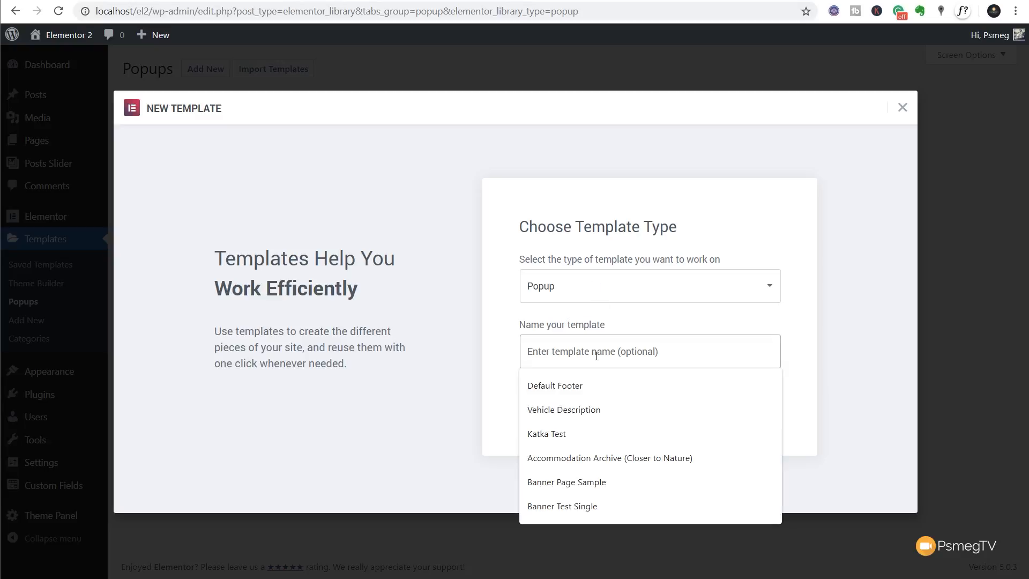
pyautogui.write('Sample Popup')
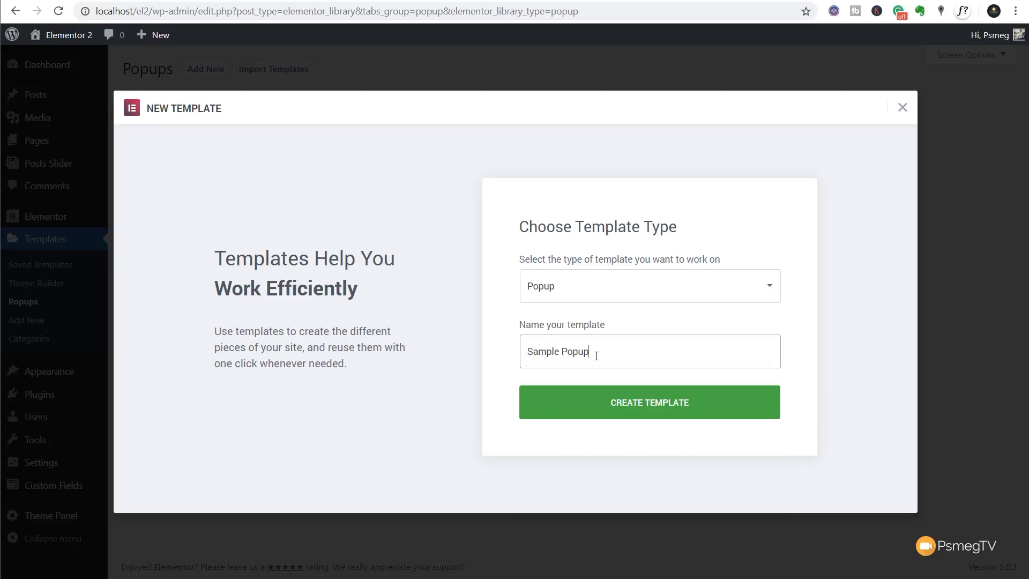
pyautogui.click(631, 406)
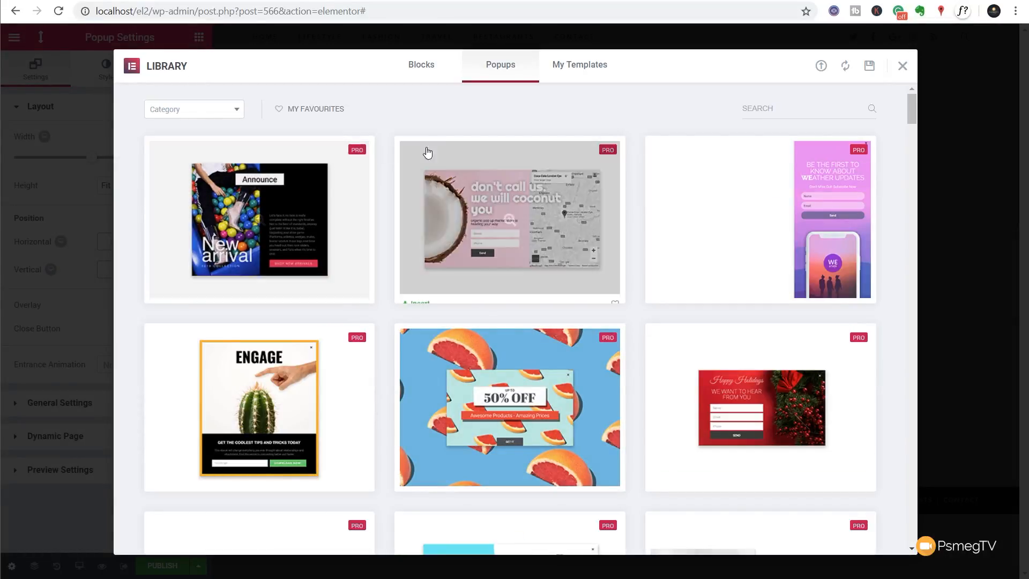
# Step: Browse the popup categories, saved templates and popup designs in the library, and insert the beige "30% OFF" popup with the BUY NOW button
pyautogui.moveTo(464, 151)
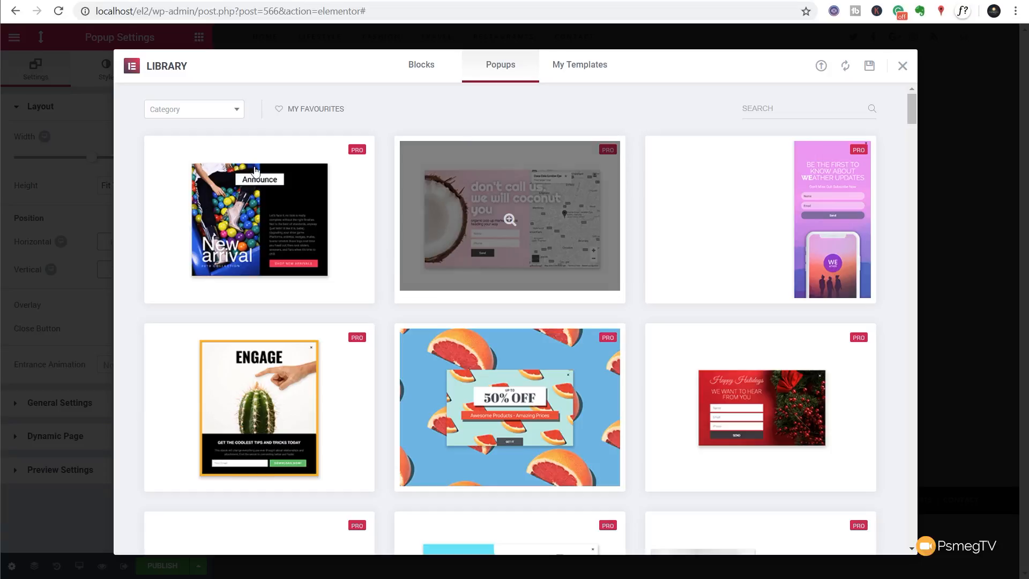
pyautogui.click(200, 110)
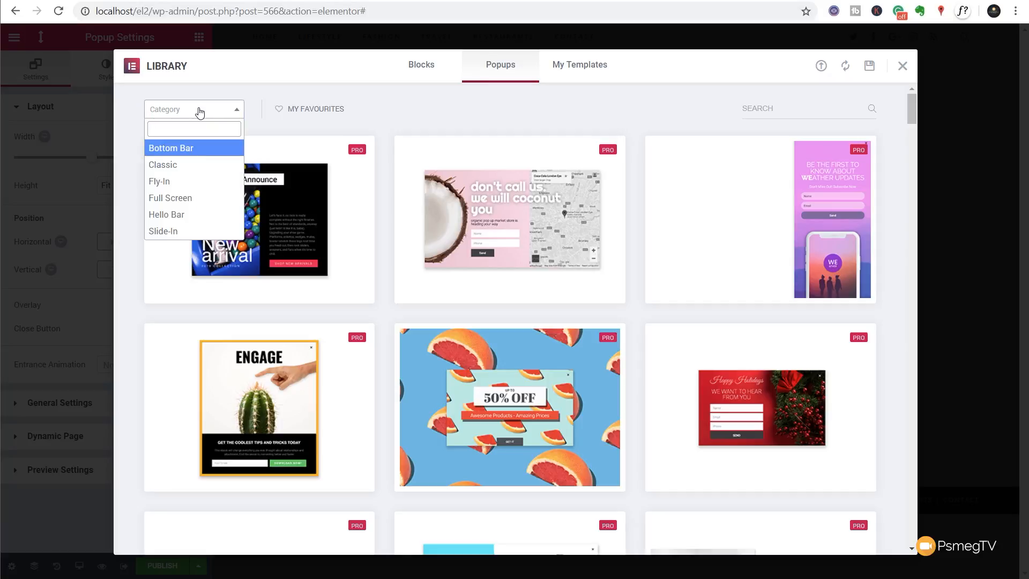
pyautogui.click(432, 110)
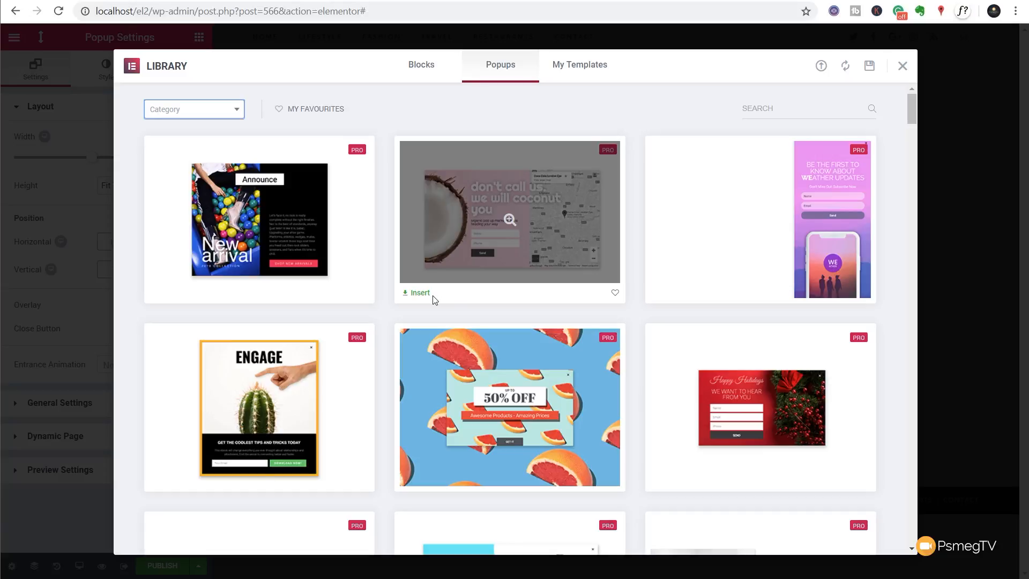
pyautogui.click(566, 68)
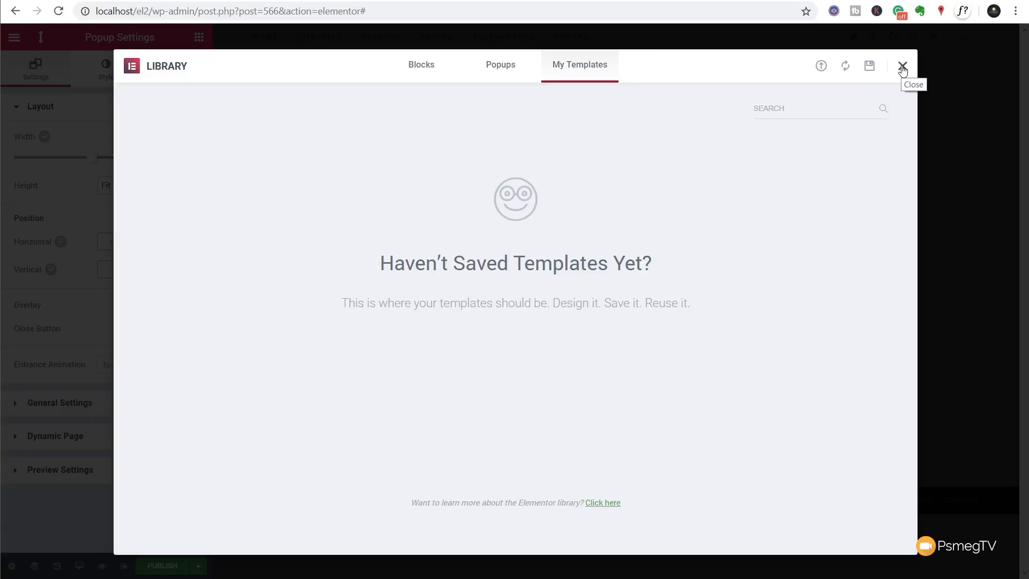
pyautogui.click(493, 65)
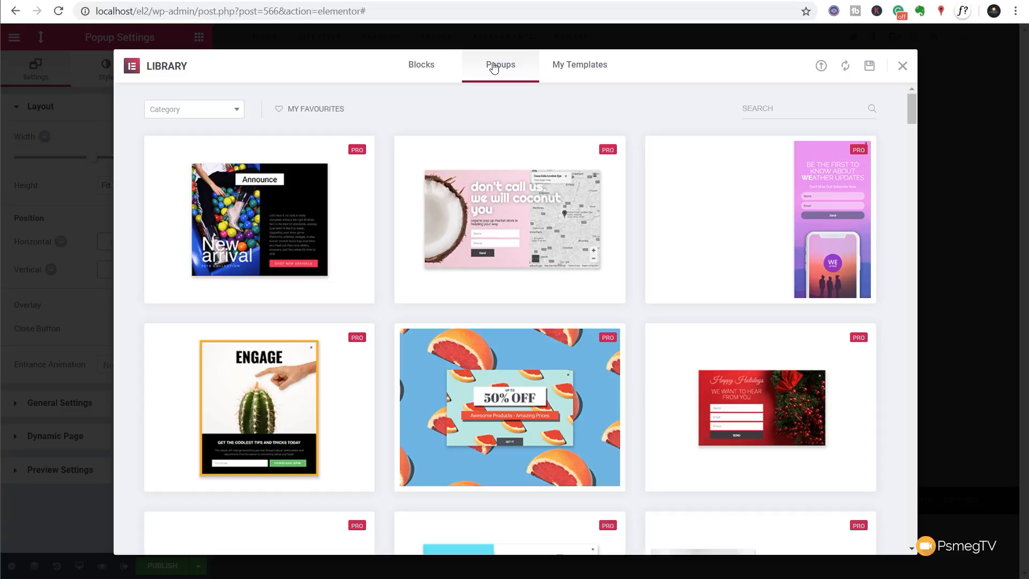
pyautogui.scroll(-5, 651, 322)
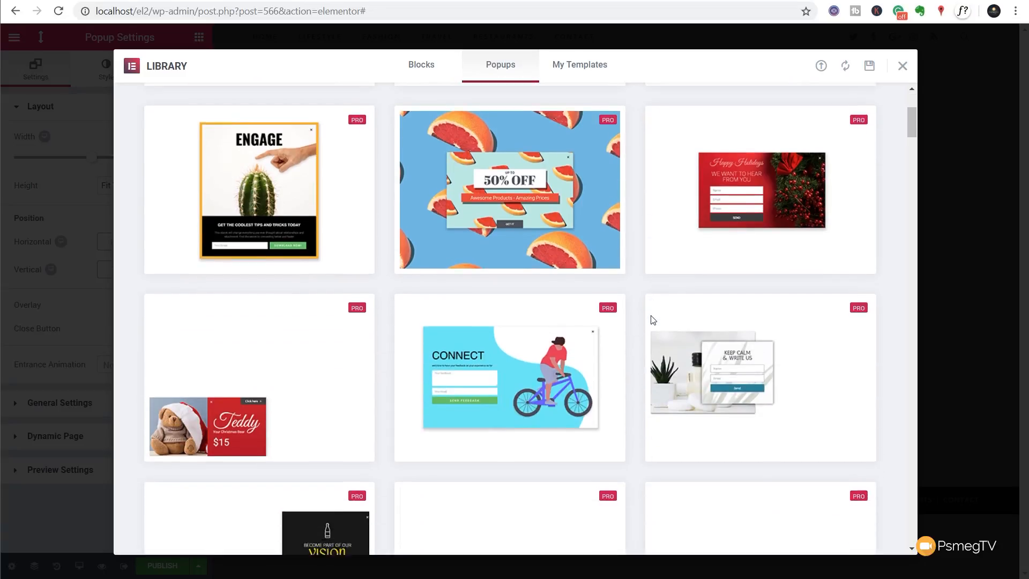
pyautogui.scroll(-9, 652, 320)
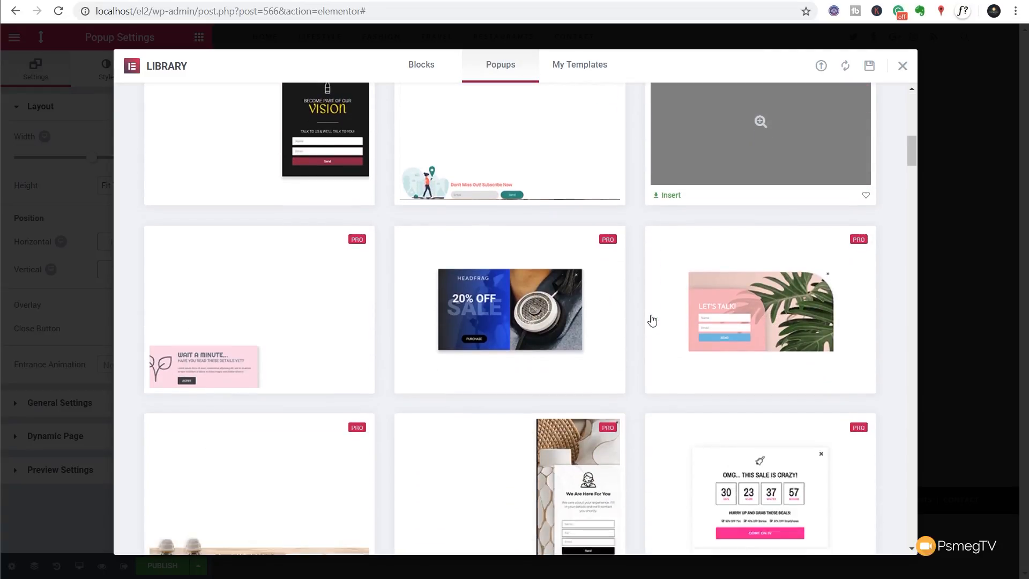
pyautogui.scroll(-4, 651, 320)
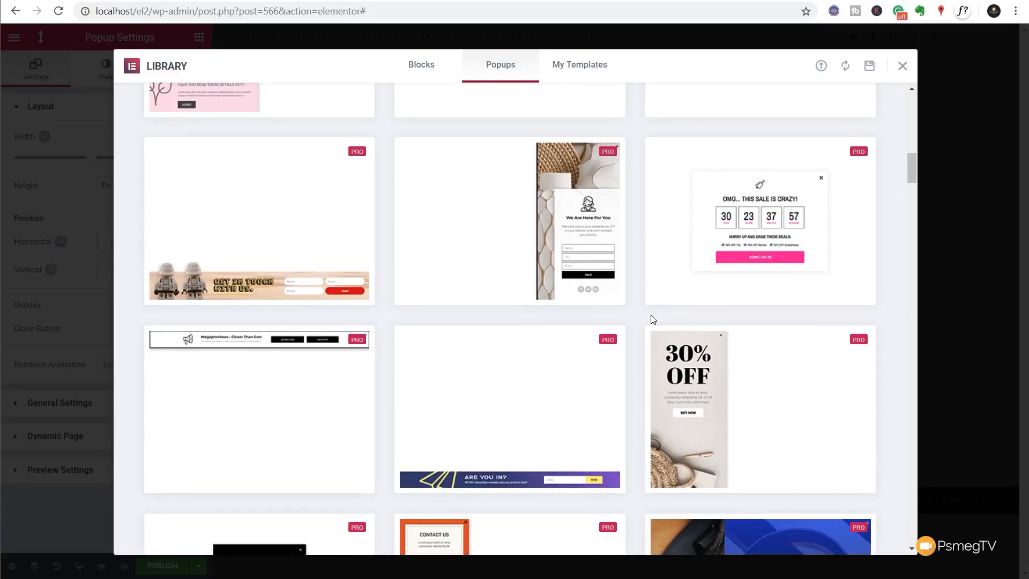
pyautogui.moveTo(748, 385)
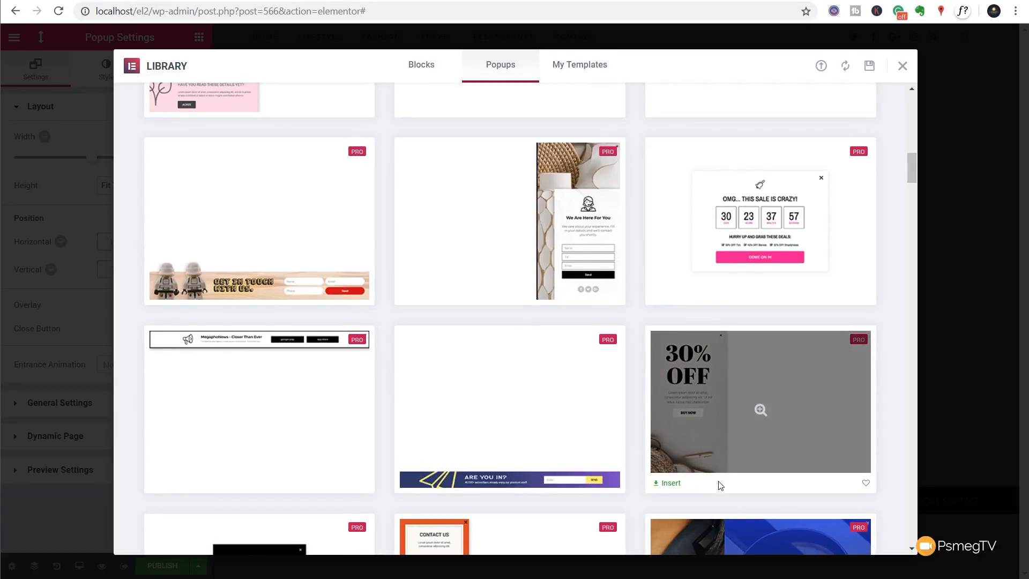
pyautogui.click(673, 484)
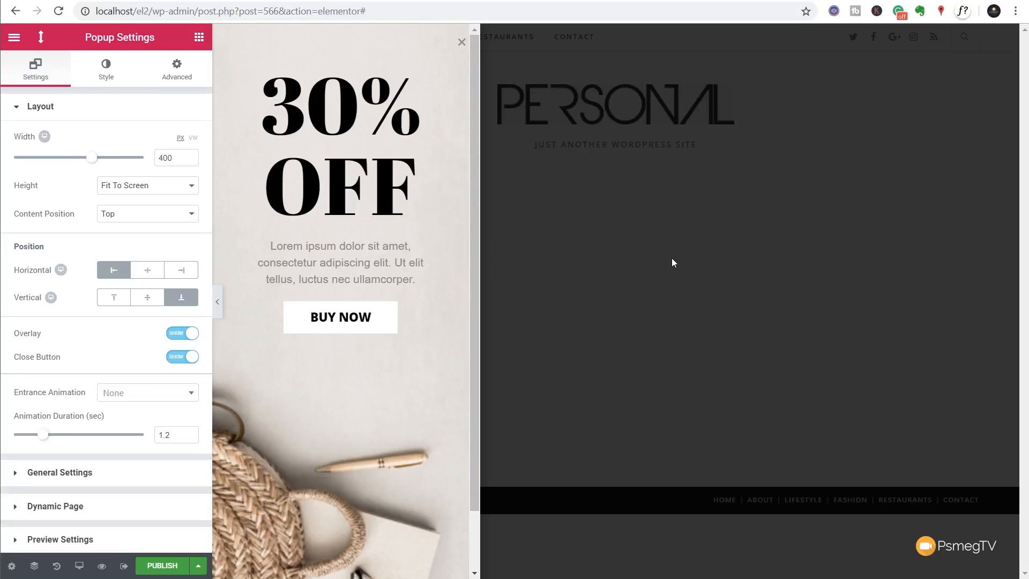
# Step: Change the popup's main heading text to "50% off"
pyautogui.click(335, 169)
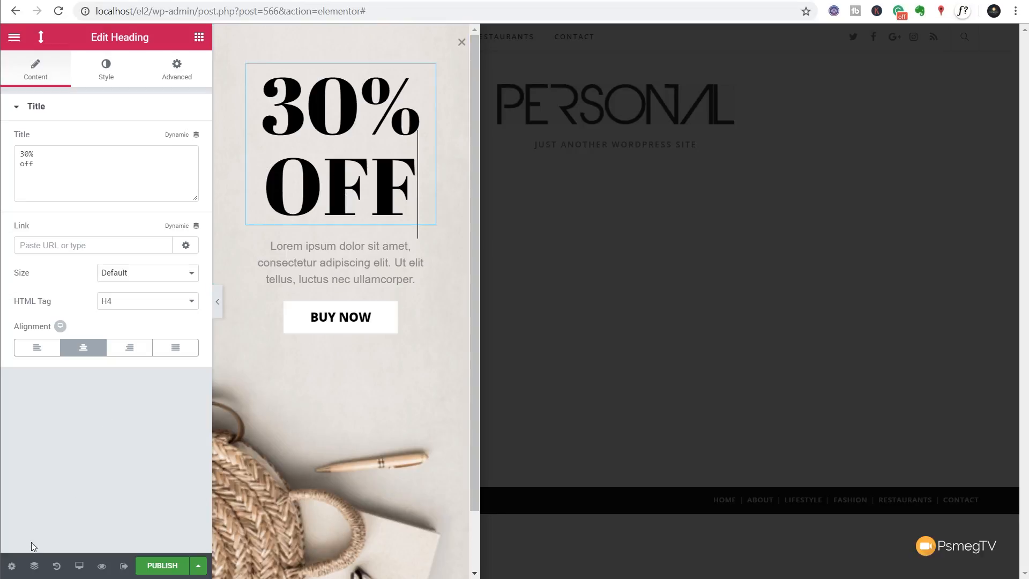
pyautogui.click(12, 567)
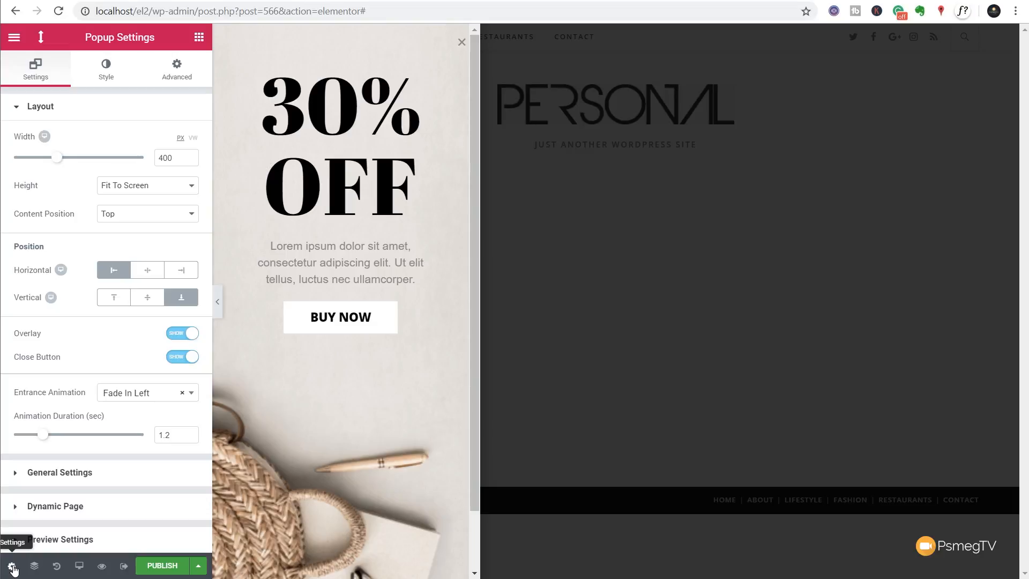
pyautogui.click(300, 105)
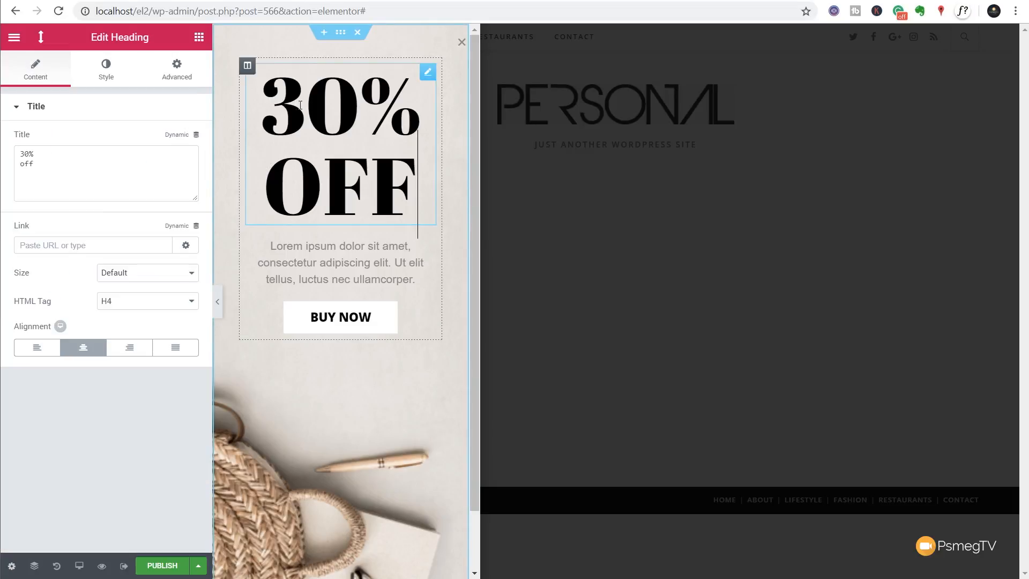
pyautogui.moveTo(300, 106); pyautogui.dragTo(278, 109)
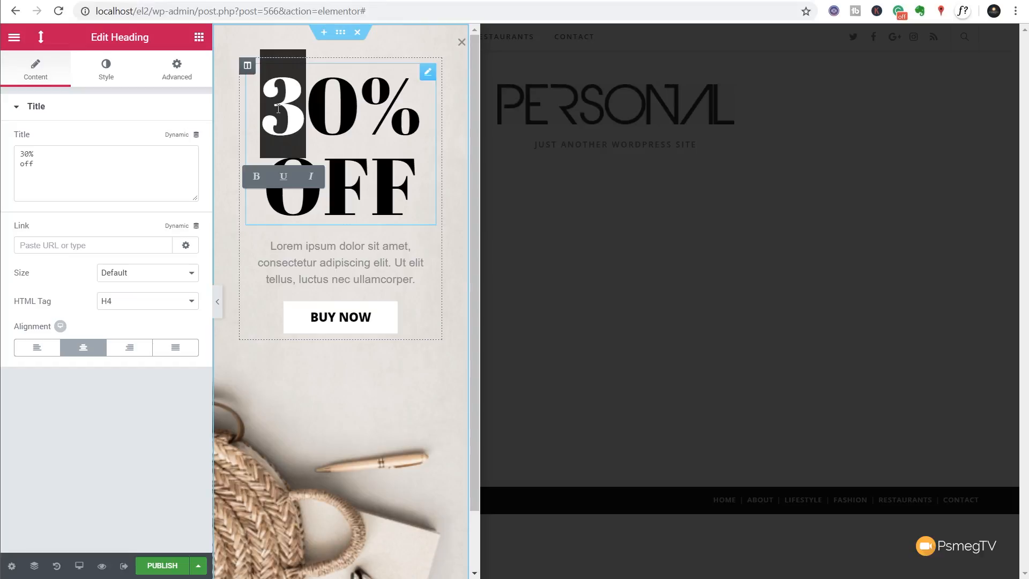
pyautogui.write('5')
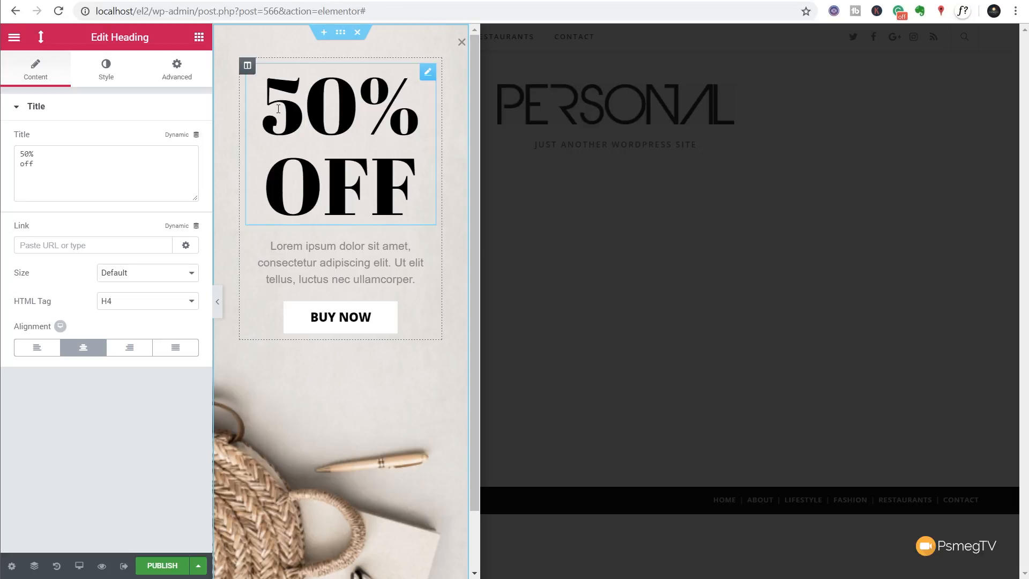
# Step: Open the popup's publish settings and review the available triggers and advanced rules before returning to the conditions
pyautogui.click(151, 564)
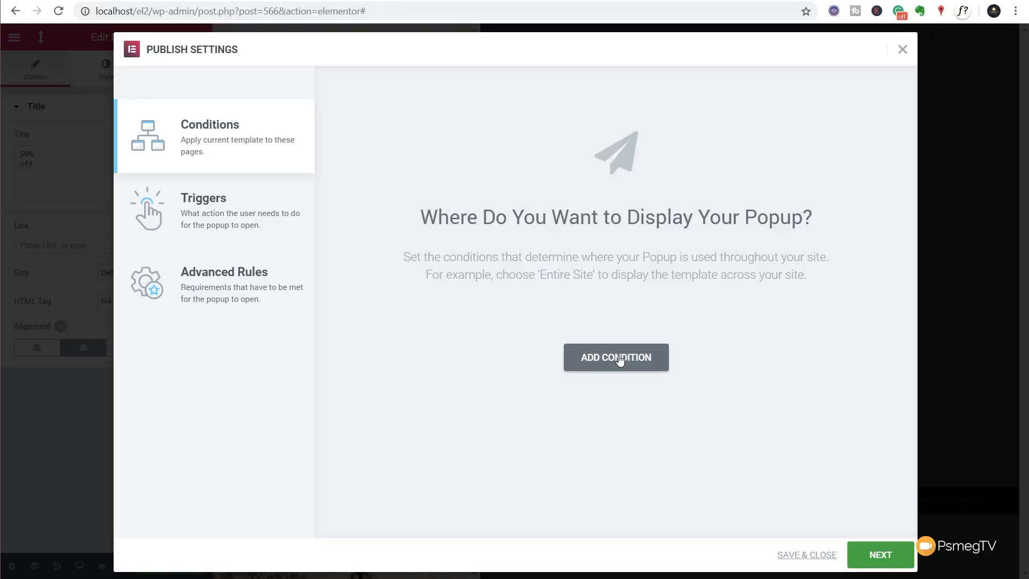
pyautogui.click(221, 234)
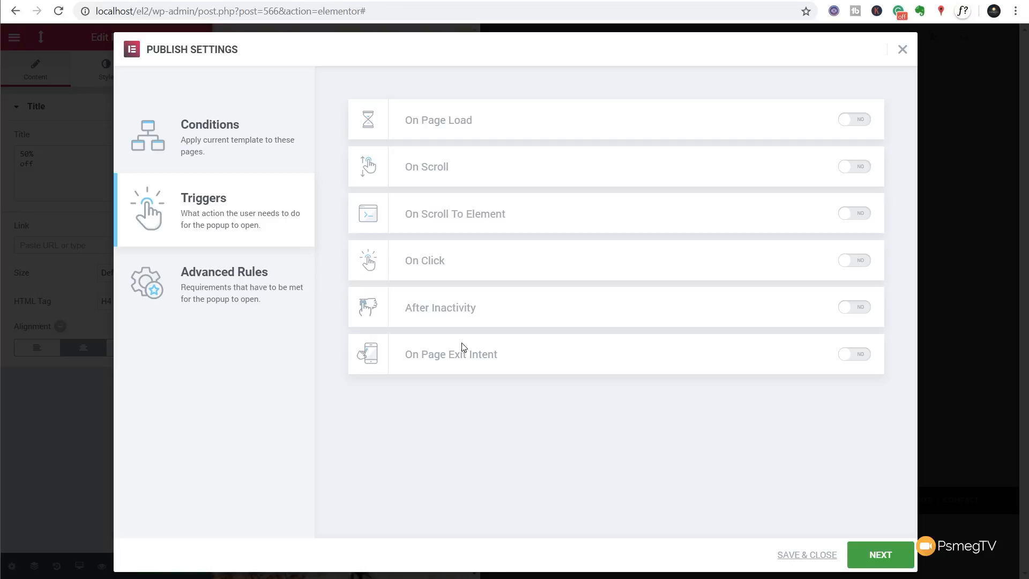
pyautogui.click(254, 287)
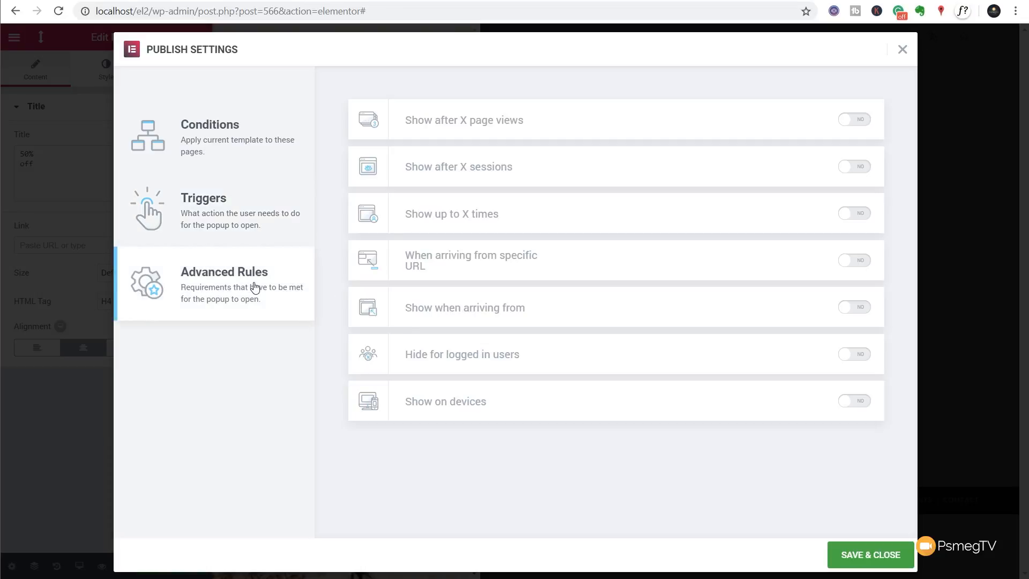
pyautogui.click(248, 148)
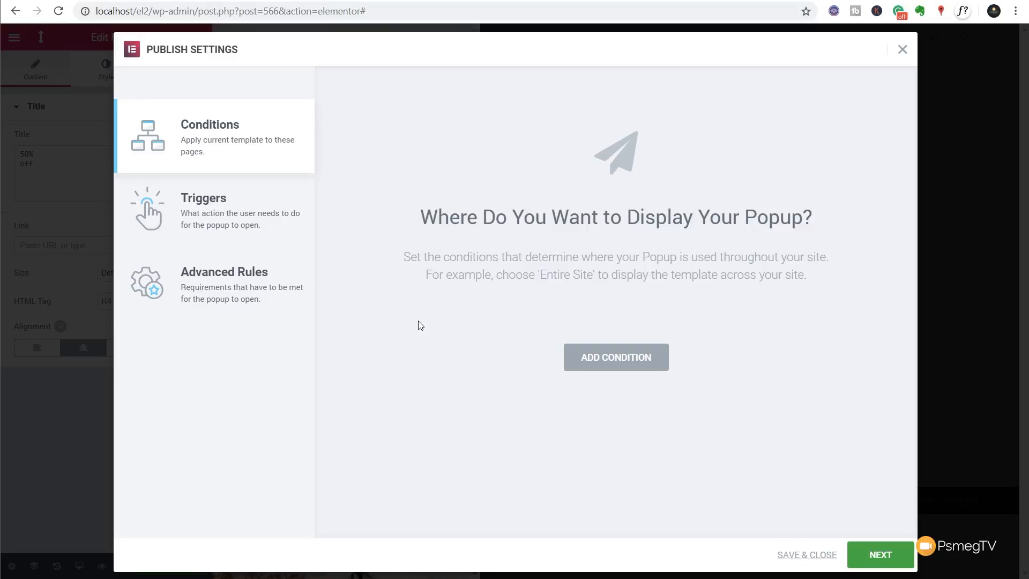
# Step: Add a display condition that includes Singular, All Posts, All, and proceed to the popup's triggers
pyautogui.click(581, 358)
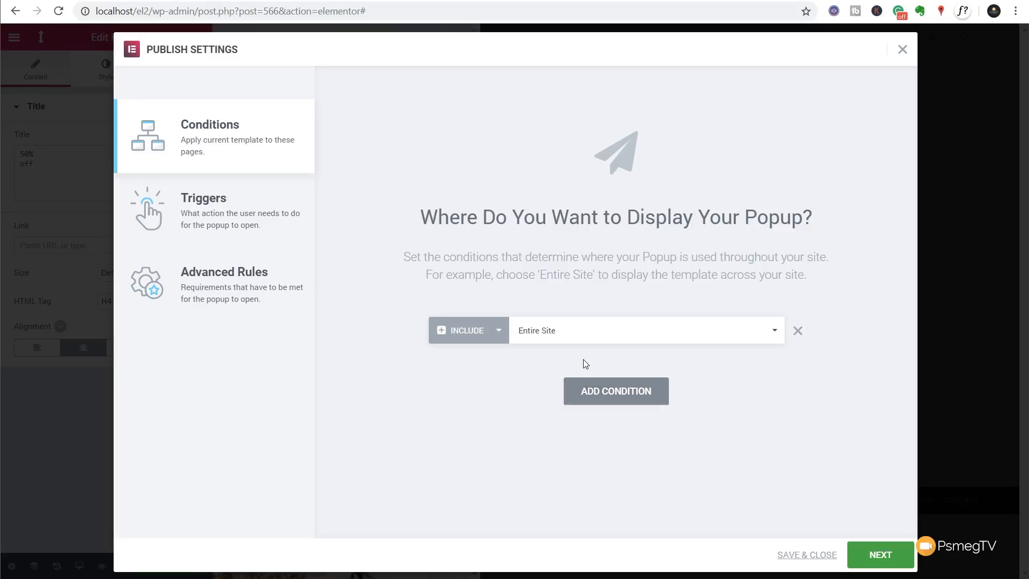
pyautogui.click(503, 337)
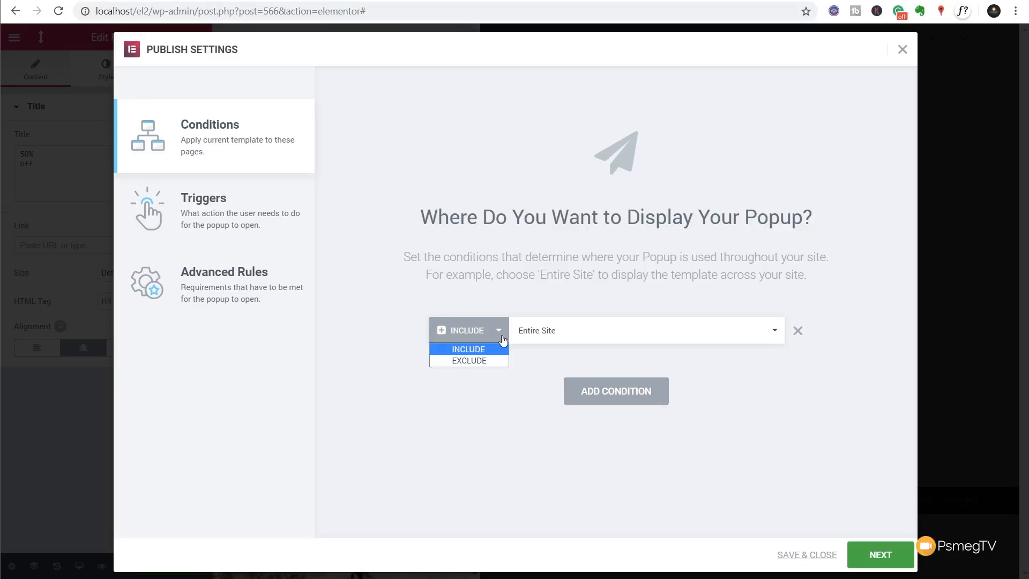
pyautogui.click(489, 403)
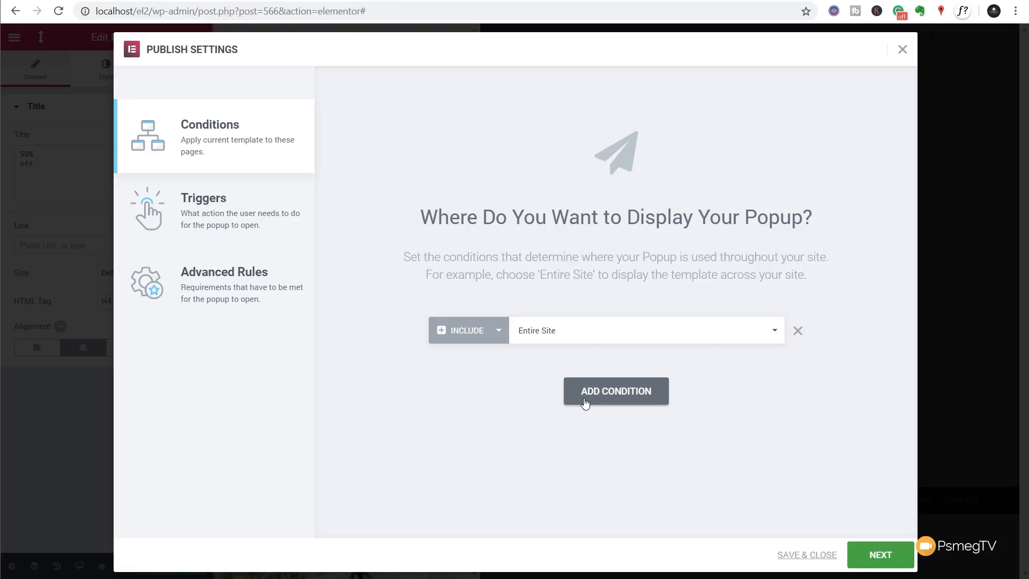
pyautogui.click(624, 333)
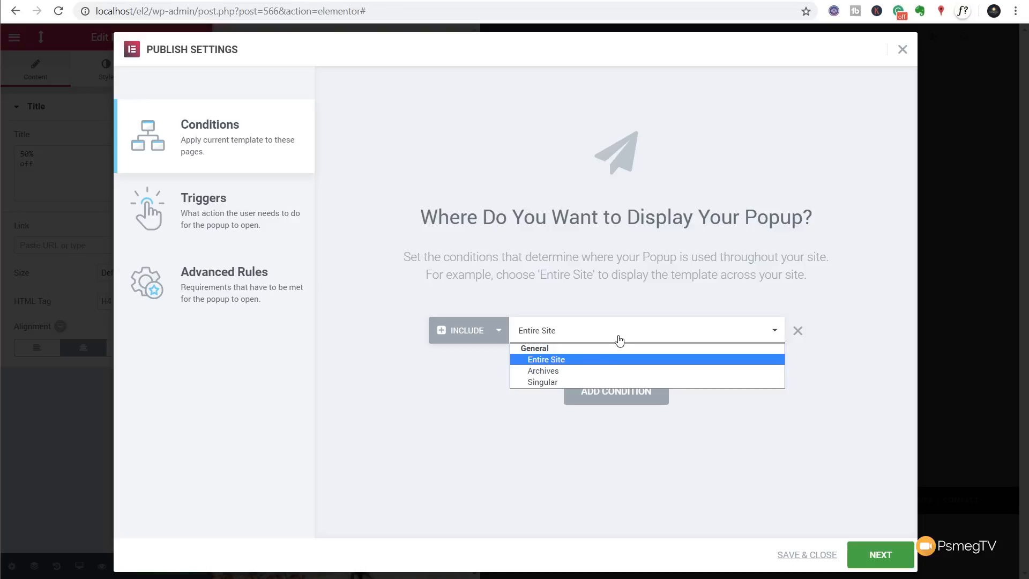
pyautogui.click(553, 381)
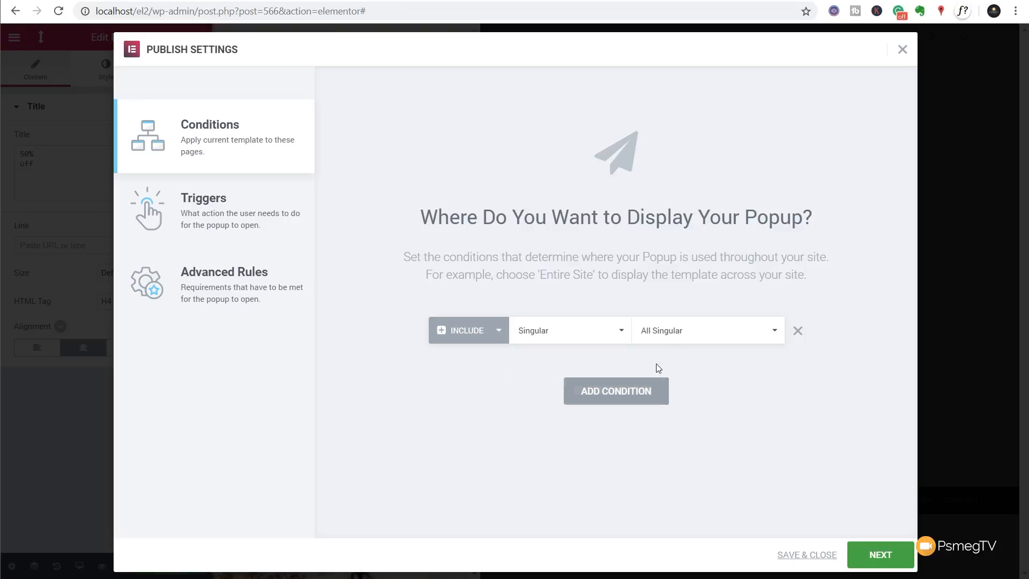
pyautogui.click(676, 335)
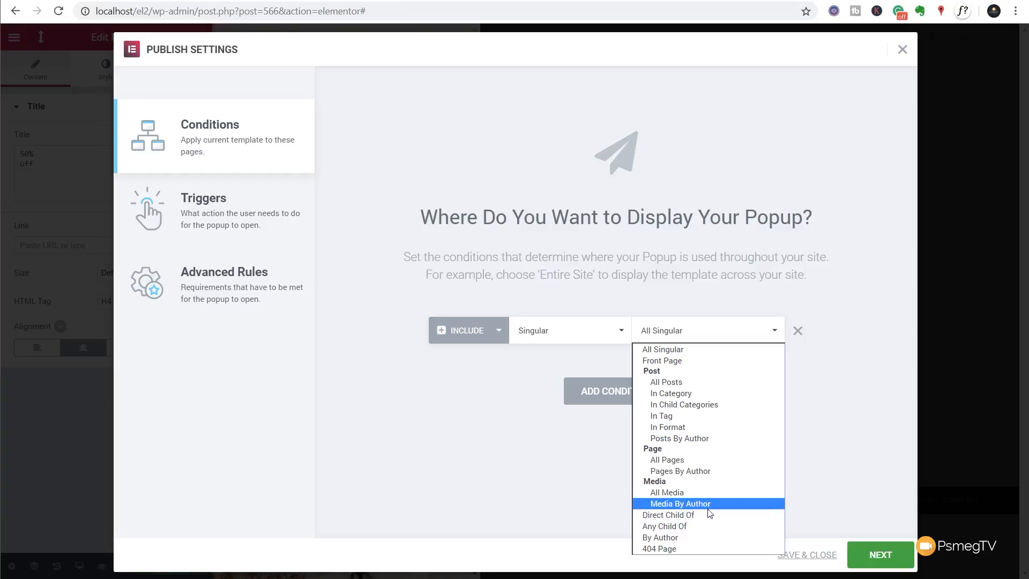
pyautogui.click(687, 386)
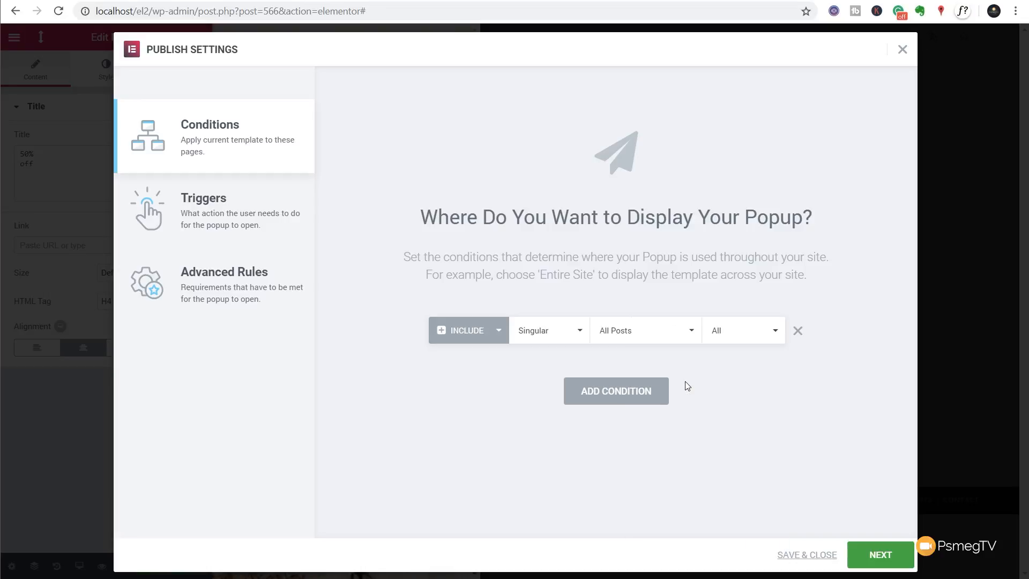
pyautogui.click(748, 335)
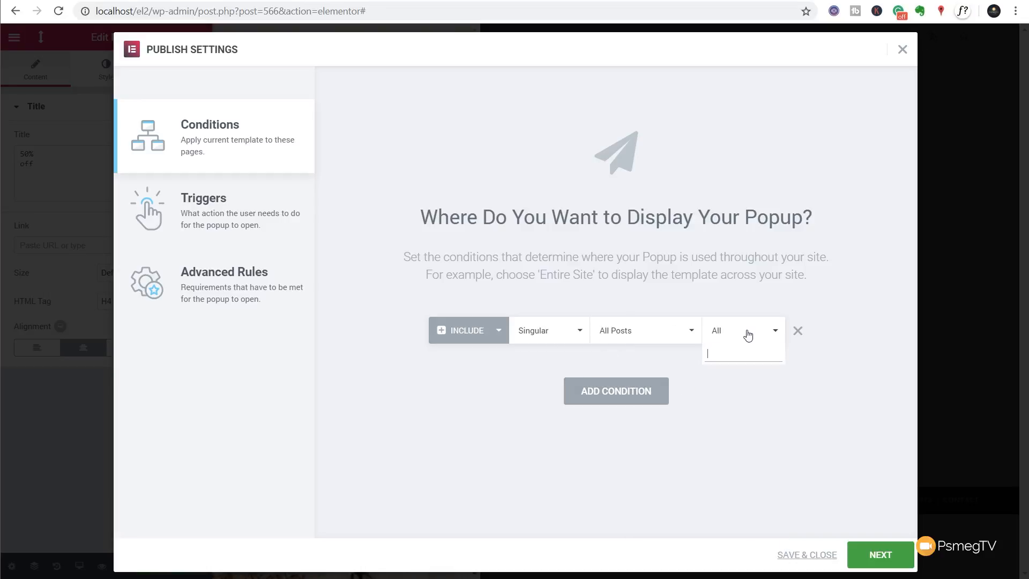
pyautogui.click(804, 451)
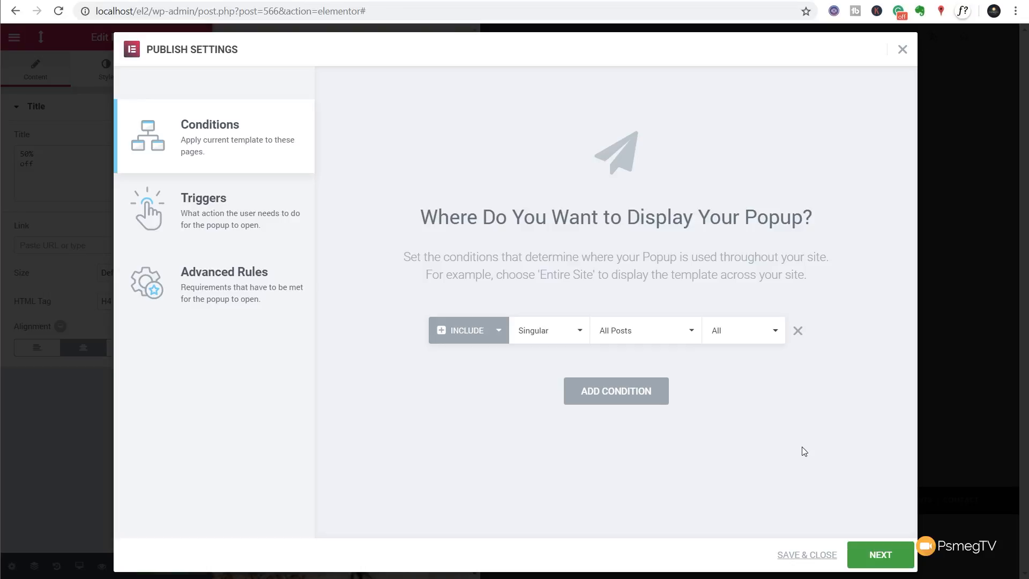
pyautogui.click(889, 560)
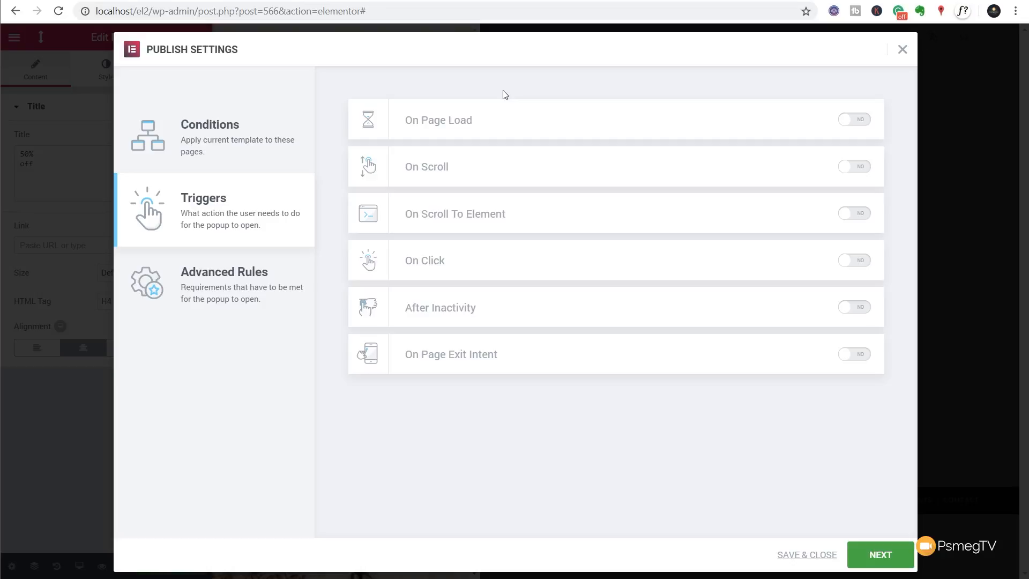
# Step: Try the On Page Load and On Scroll triggers, check the scroll direction options, and switch both triggers off again
pyautogui.click(862, 123)
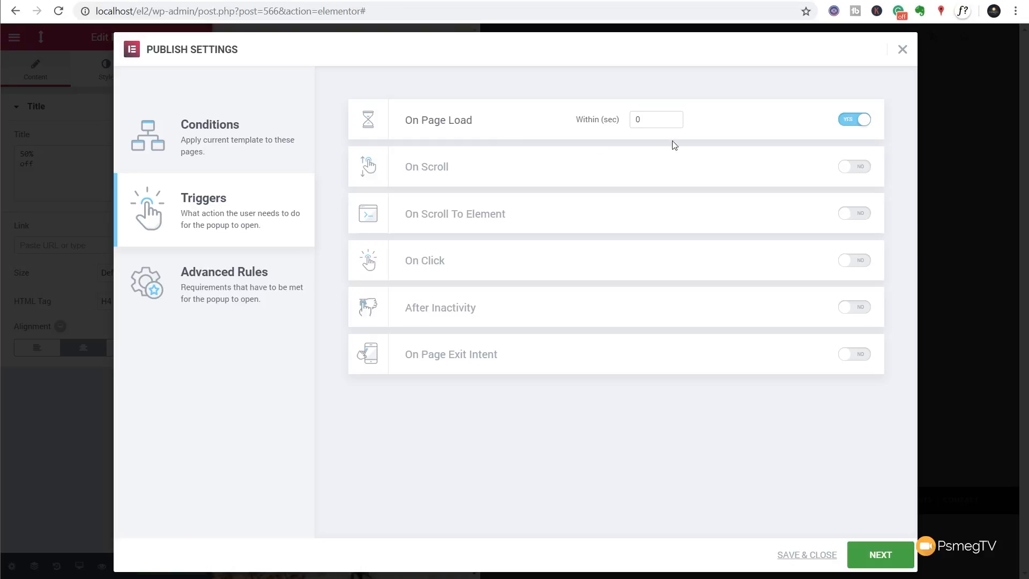
pyautogui.click(852, 121)
pyautogui.click(856, 167)
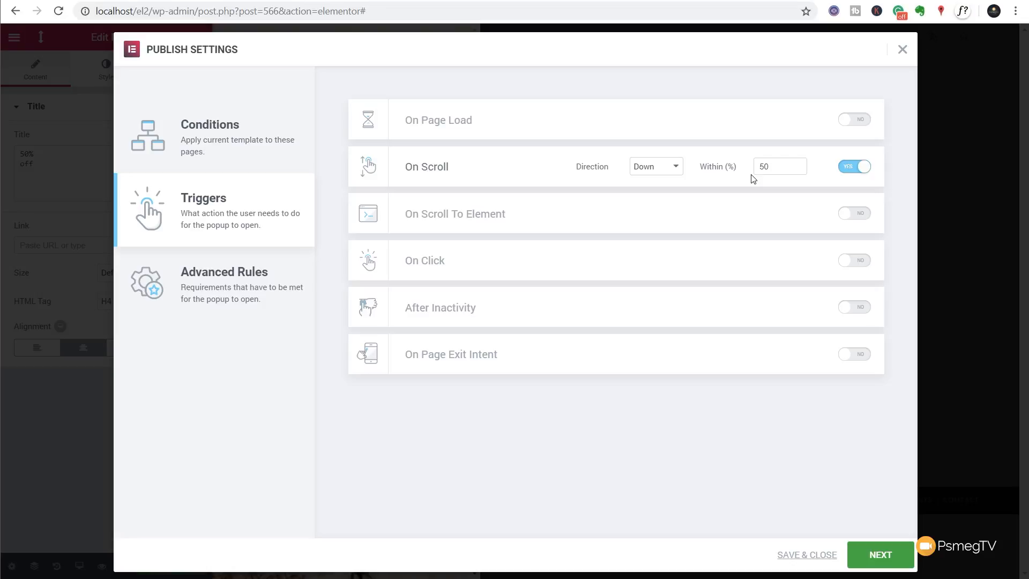
pyautogui.click(654, 168)
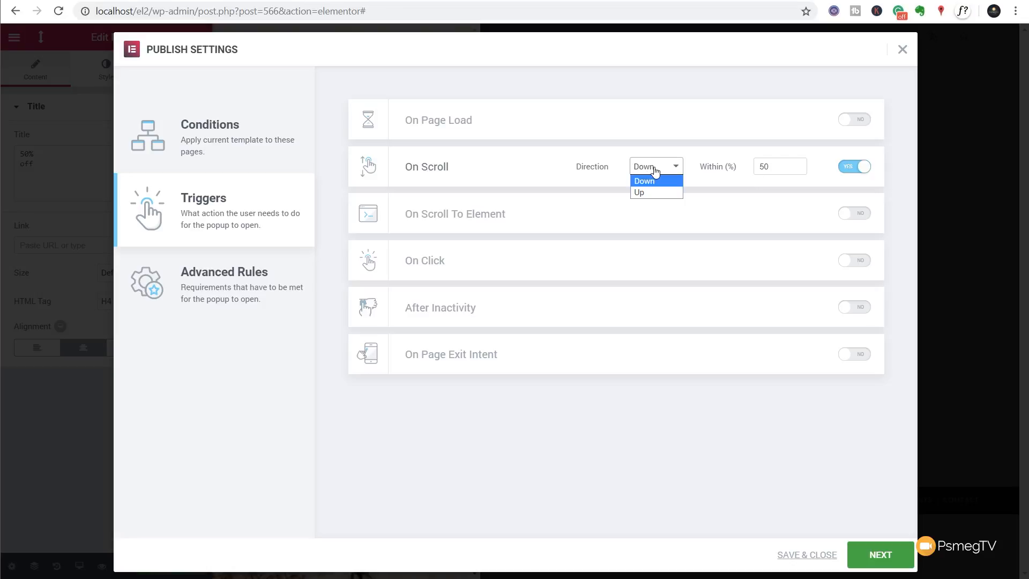
pyautogui.click(716, 186)
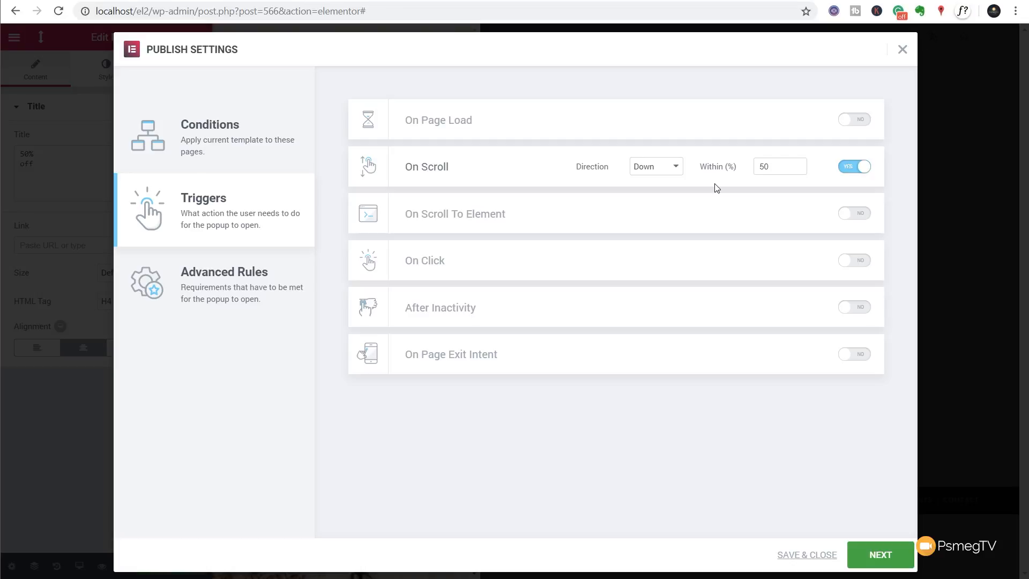
pyautogui.click(847, 171)
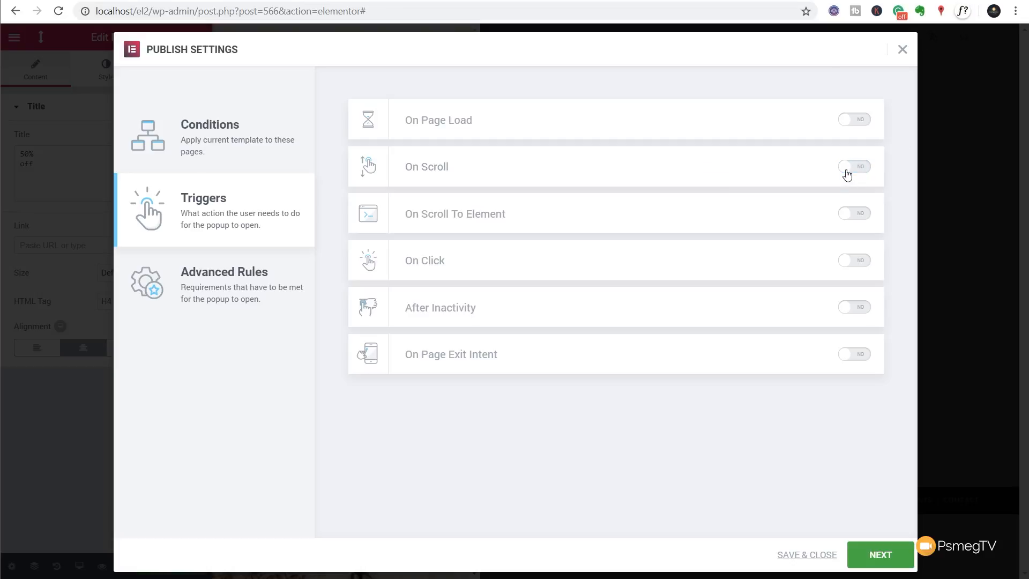
# Step: Enable the On Page Load trigger with a 10-second delay and proceed to the advanced rules
pyautogui.click(857, 122)
pyautogui.doubleClick(638, 121)
pyautogui.click(638, 121)
pyautogui.write('10')
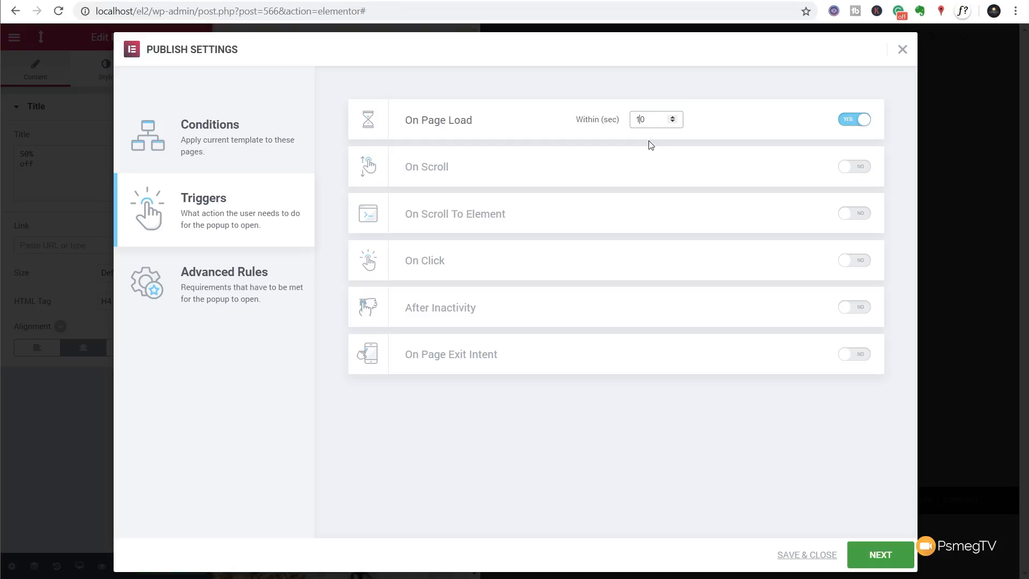
pyautogui.click(878, 562)
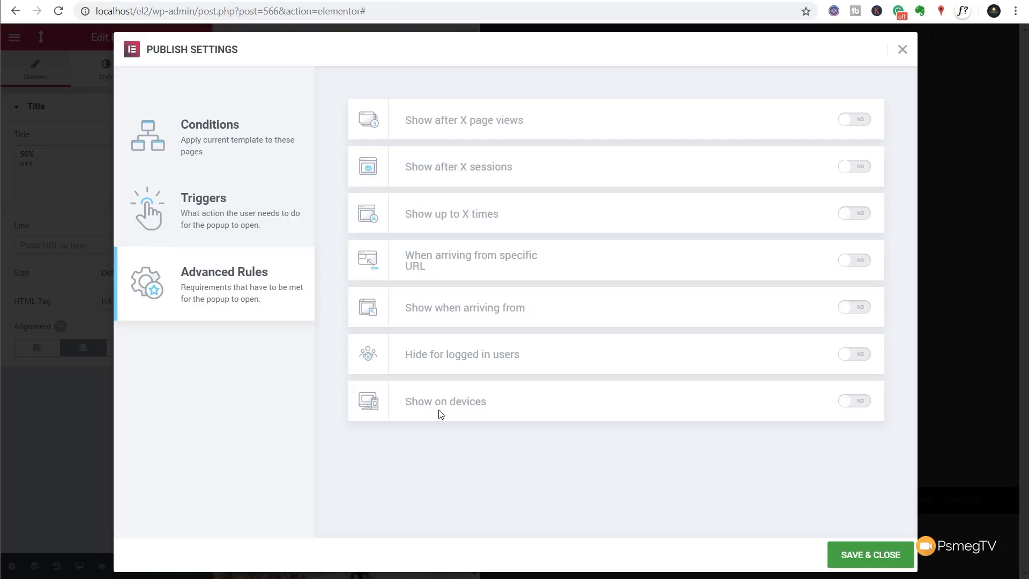
# Step: Enable the Show on devices rule and restrict it to Desktop by removing Mobile and Tablet
pyautogui.click(863, 402)
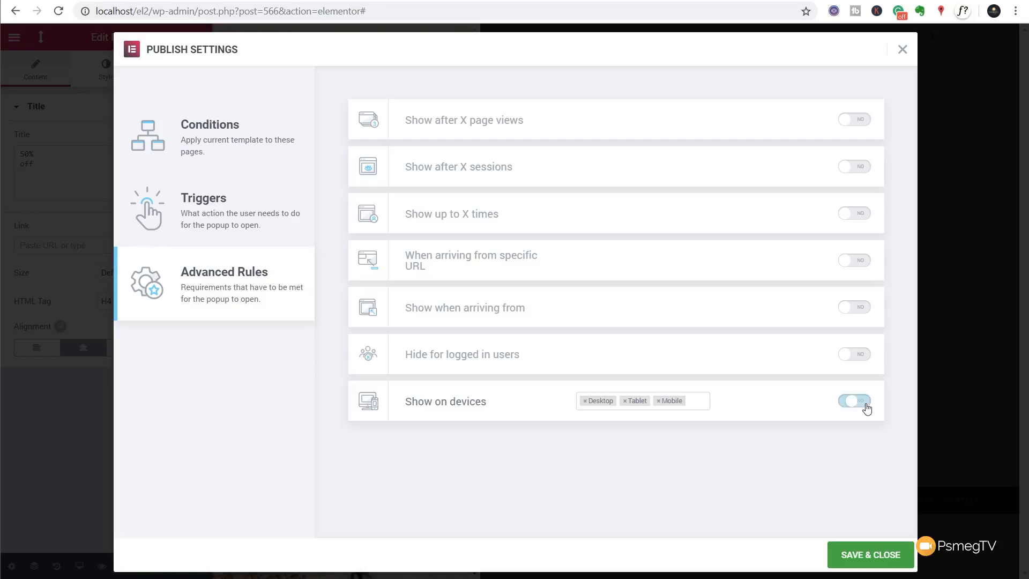
pyautogui.click(659, 401)
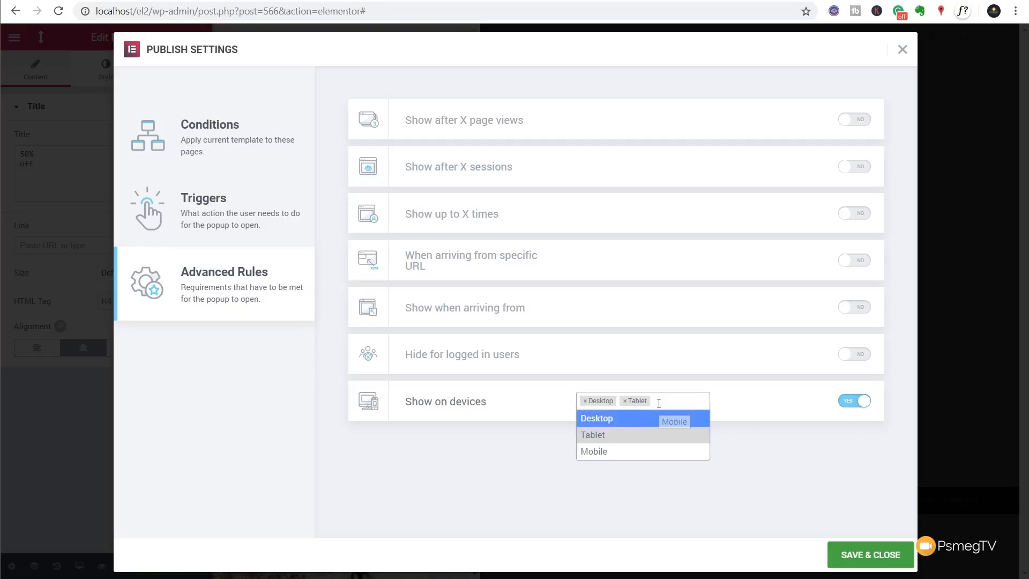
pyautogui.click(625, 401)
pyautogui.click(731, 409)
pyautogui.click(659, 402)
pyautogui.click(608, 436)
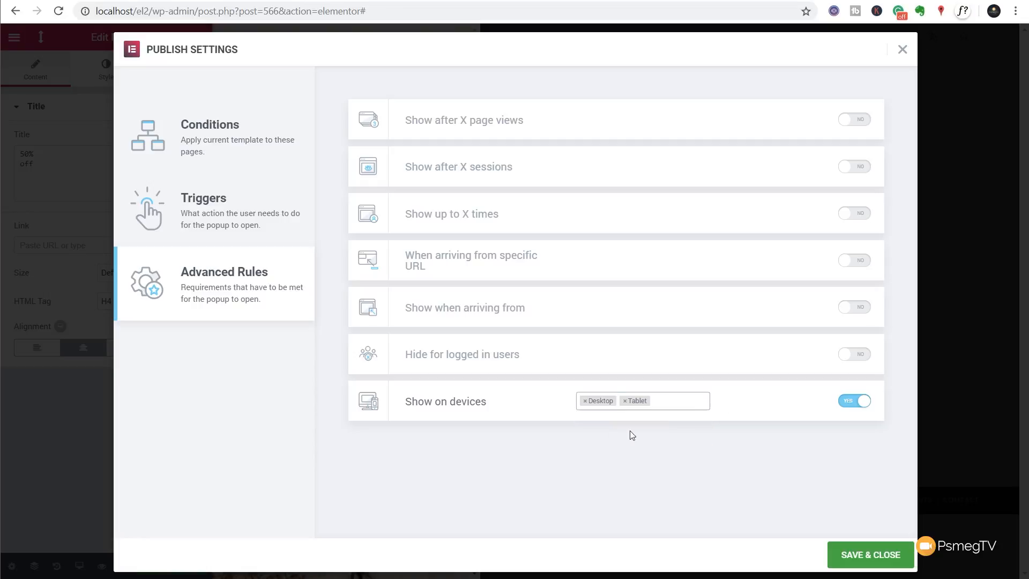
pyautogui.click(624, 401)
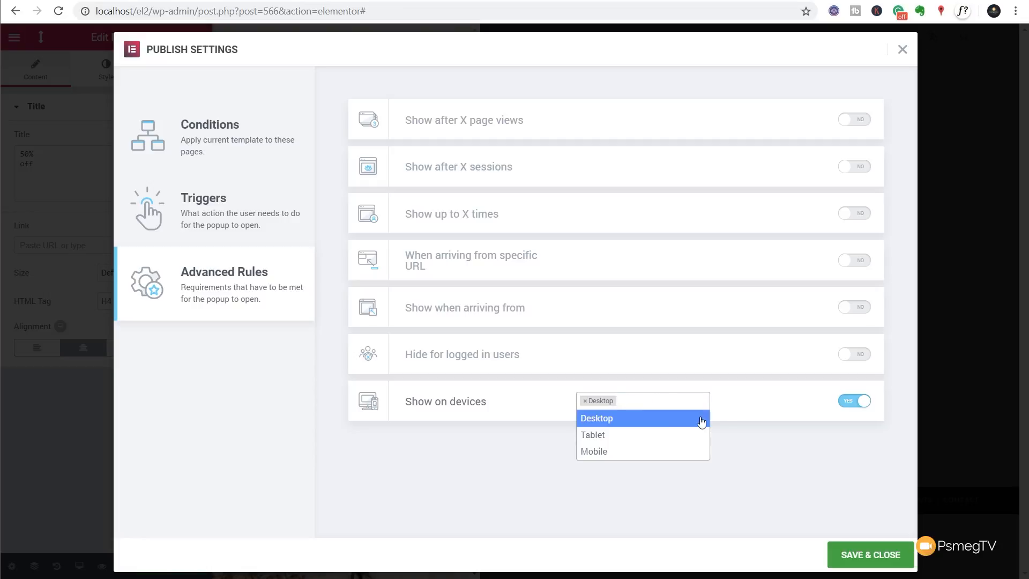
pyautogui.click(785, 459)
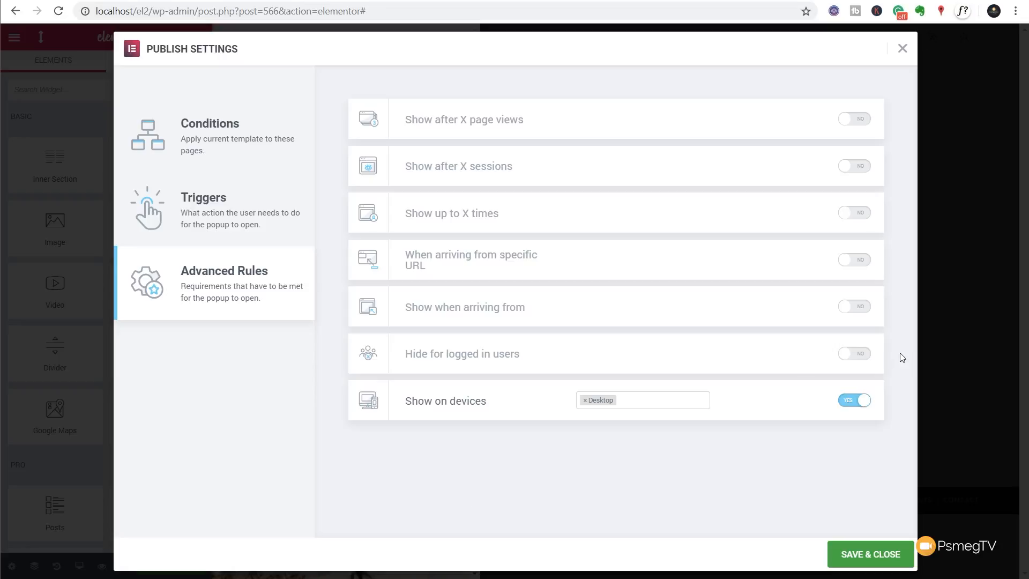
# Step: Try the Hide for logged in users rule with All Users and Custom, view the selectable roles, and disable the rule again
pyautogui.click(866, 356)
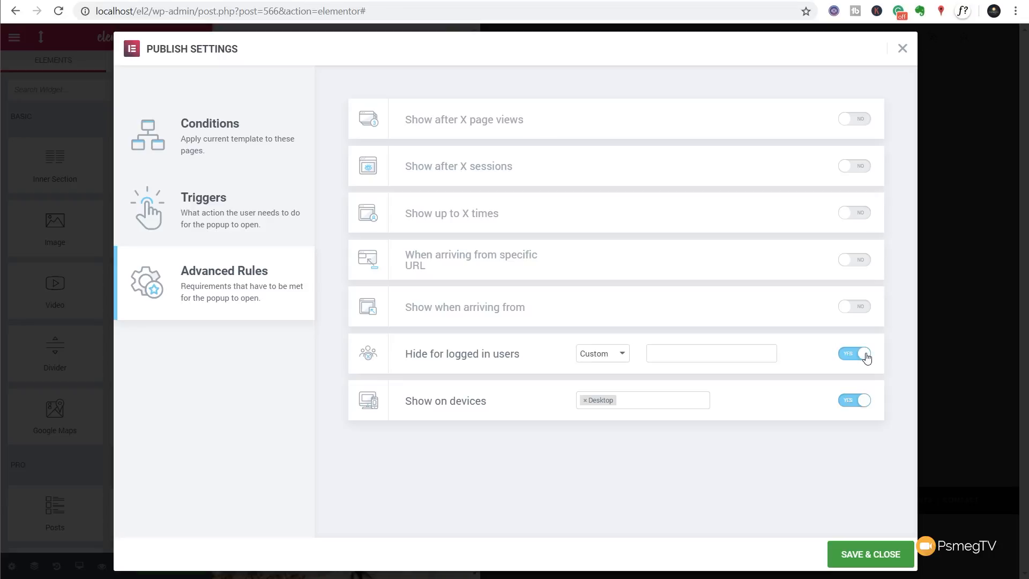
pyautogui.click(601, 355)
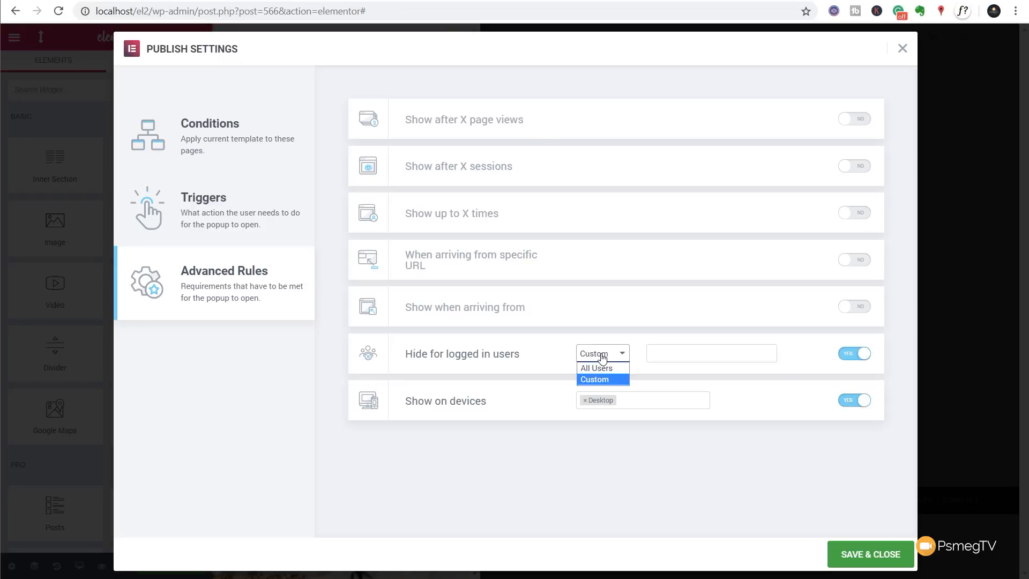
pyautogui.click(610, 370)
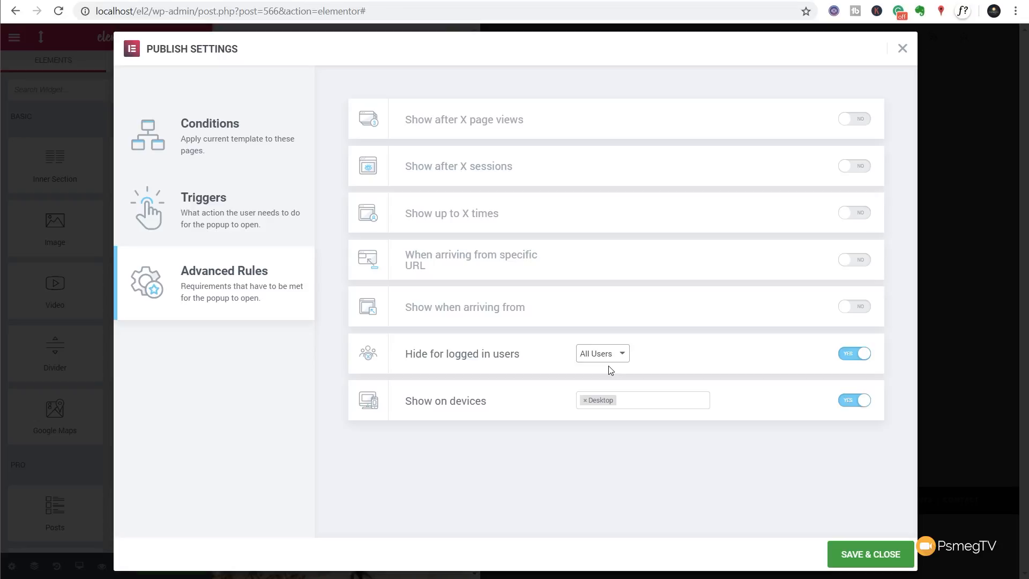
pyautogui.click(616, 358)
pyautogui.click(613, 378)
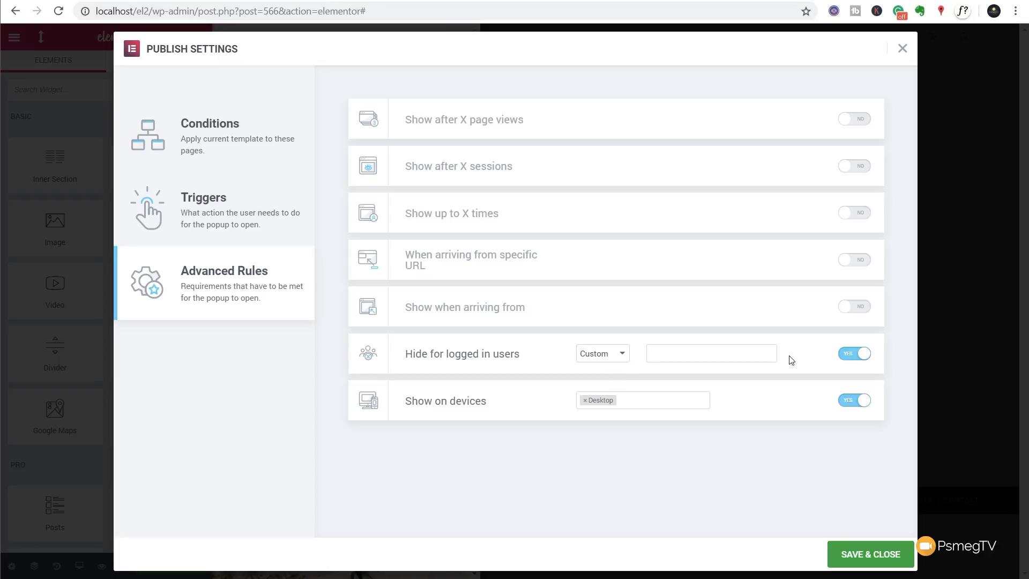
pyautogui.click(708, 357)
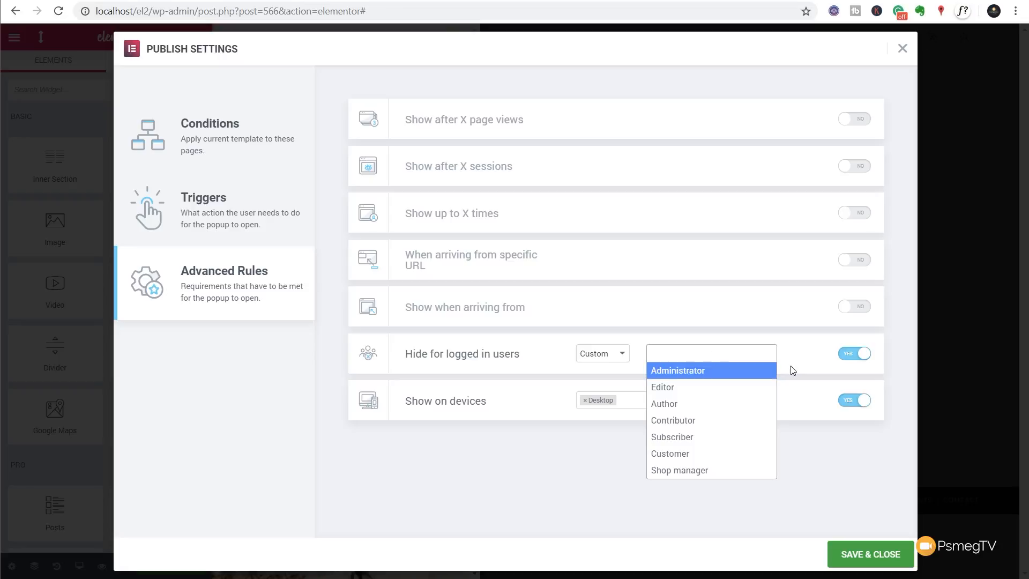
pyautogui.click(857, 356)
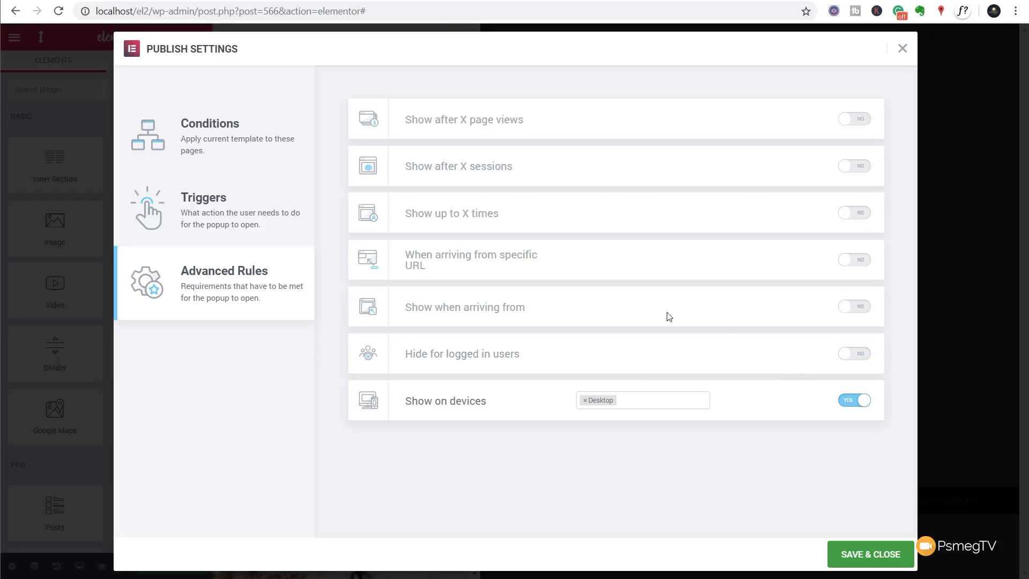
# Step: Try the Show when arriving from and When arriving from specific URL rules, check their options, and disable both again
pyautogui.click(866, 309)
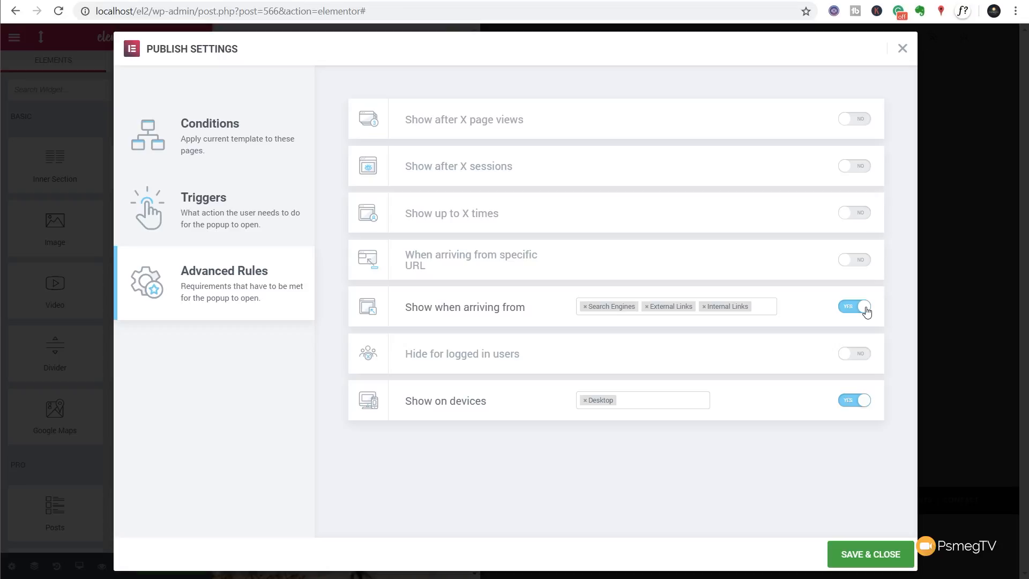
pyautogui.click(852, 310)
pyautogui.click(864, 261)
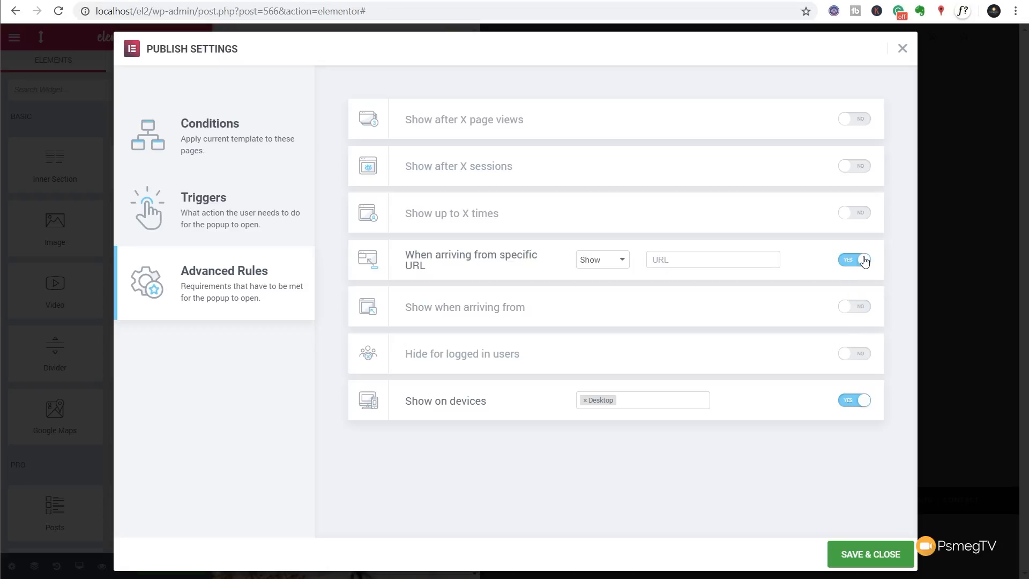
pyautogui.click(618, 272)
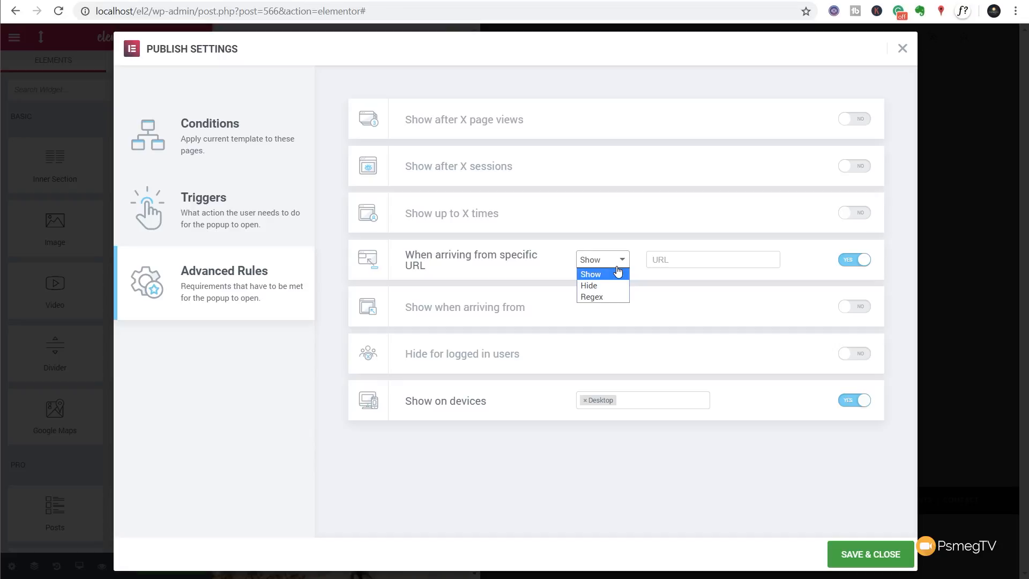
pyautogui.click(848, 261)
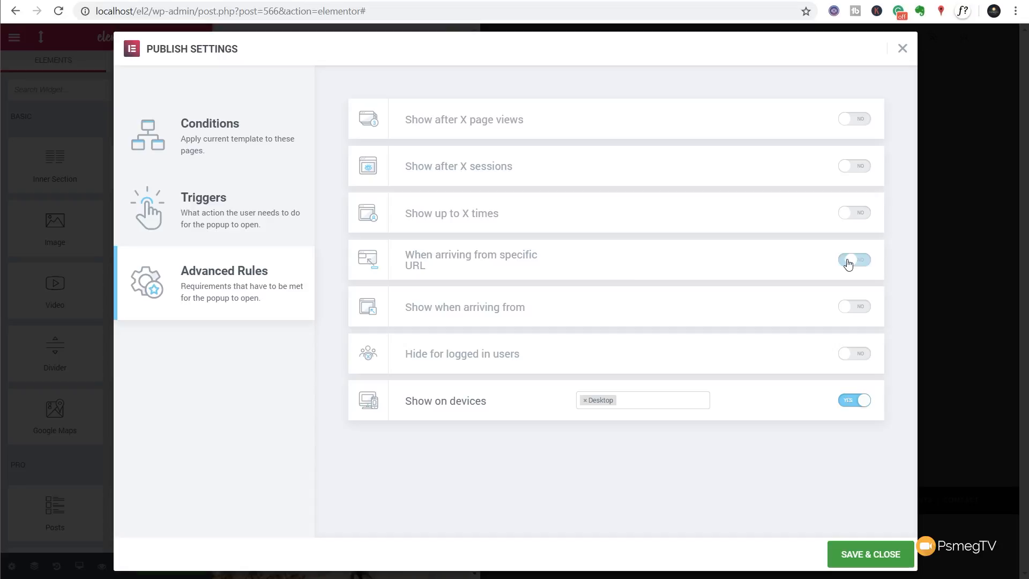
# Step: Try the rules for showing up to X times, after X sessions and after X page views, disabling each one again
pyautogui.click(858, 215)
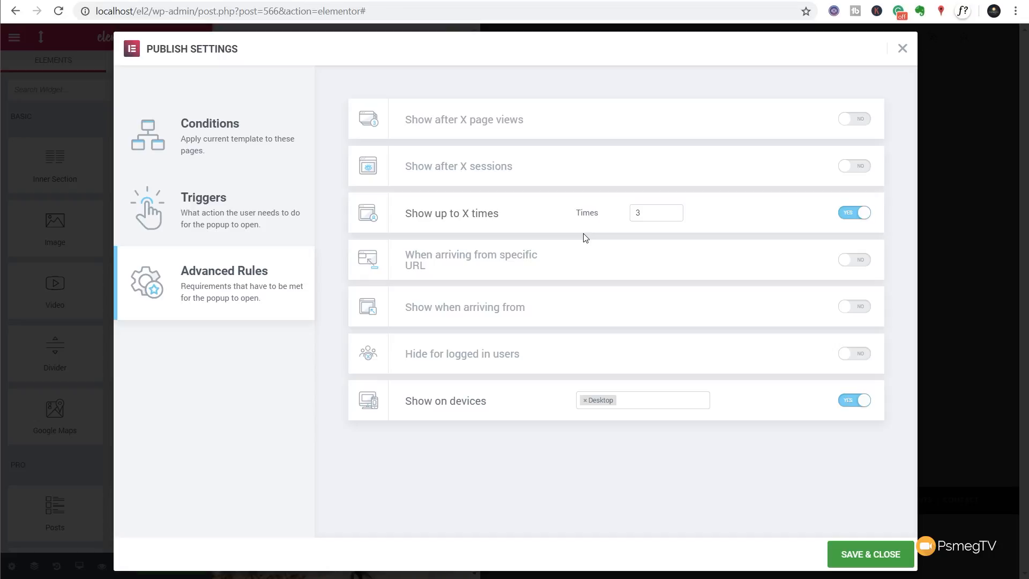
pyautogui.click(855, 214)
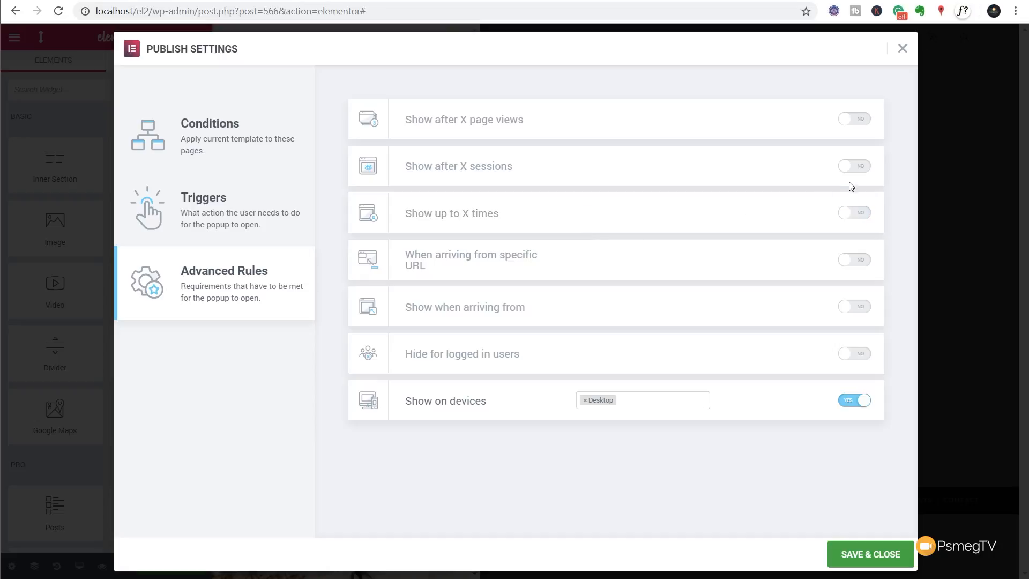
pyautogui.click(858, 169)
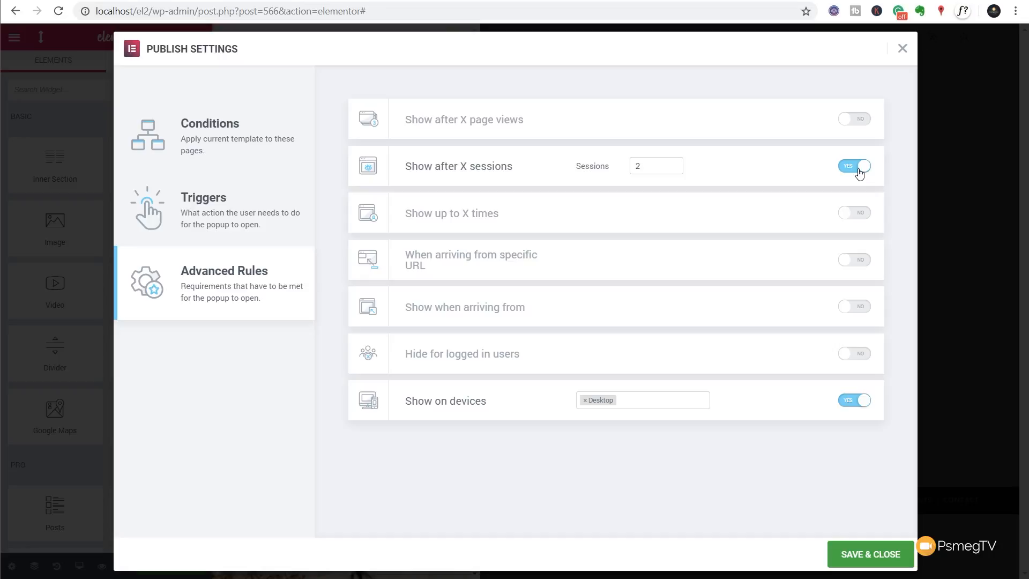
pyautogui.click(854, 170)
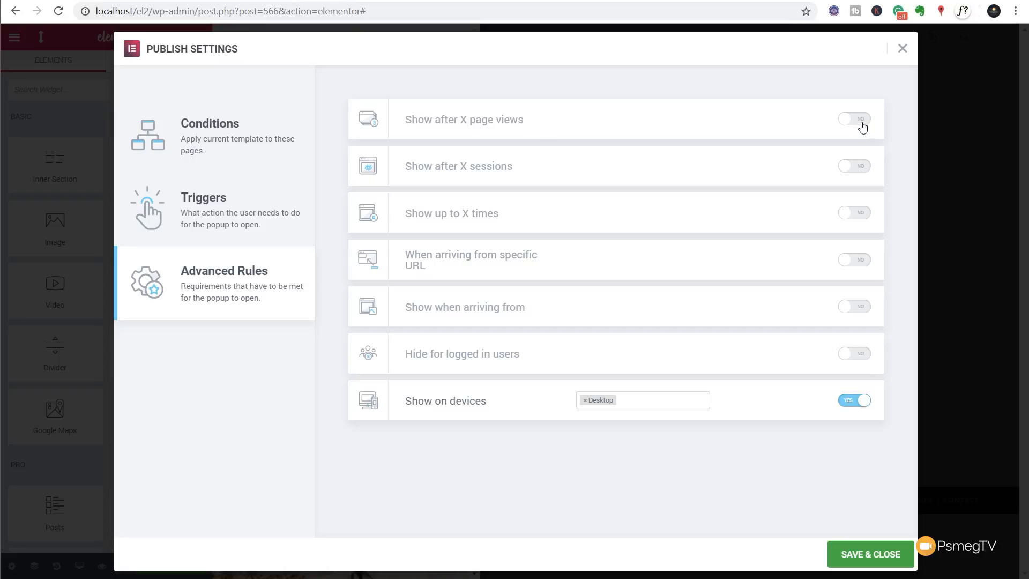
pyautogui.click(862, 126)
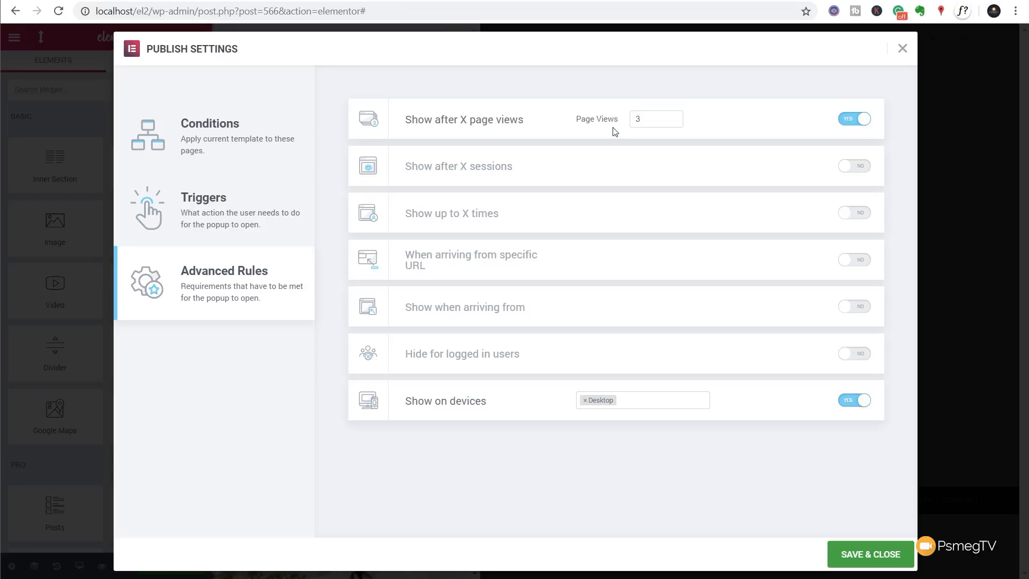
pyautogui.click(845, 125)
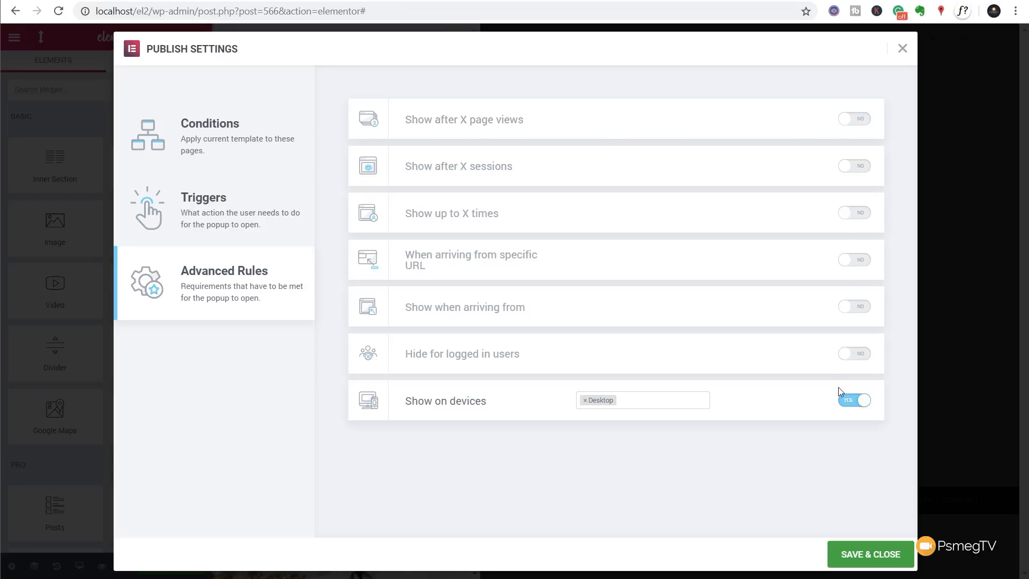
# Step: Disable the Show on devices rule, then save and close the publish settings
pyautogui.click(841, 402)
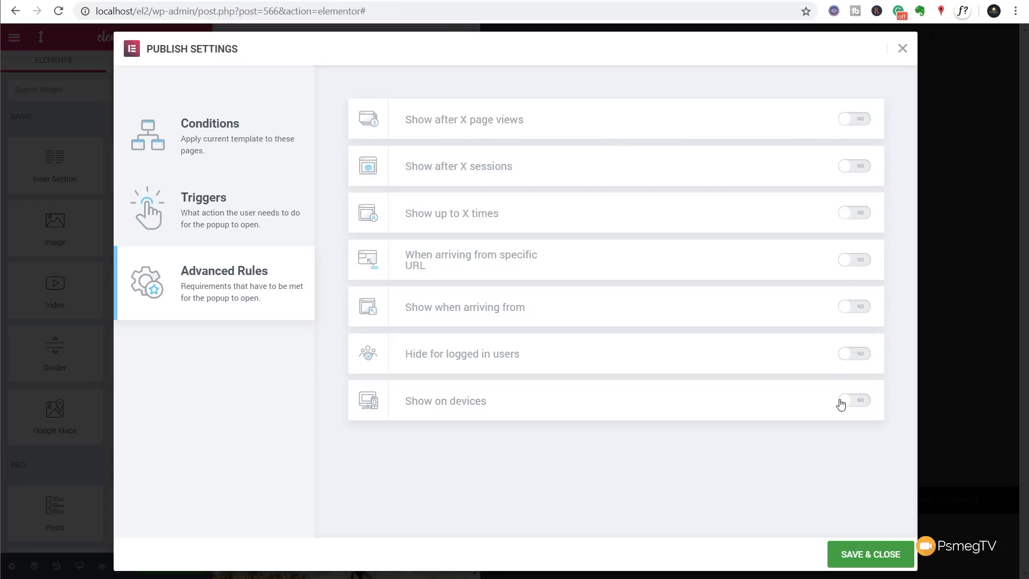
pyautogui.click(858, 559)
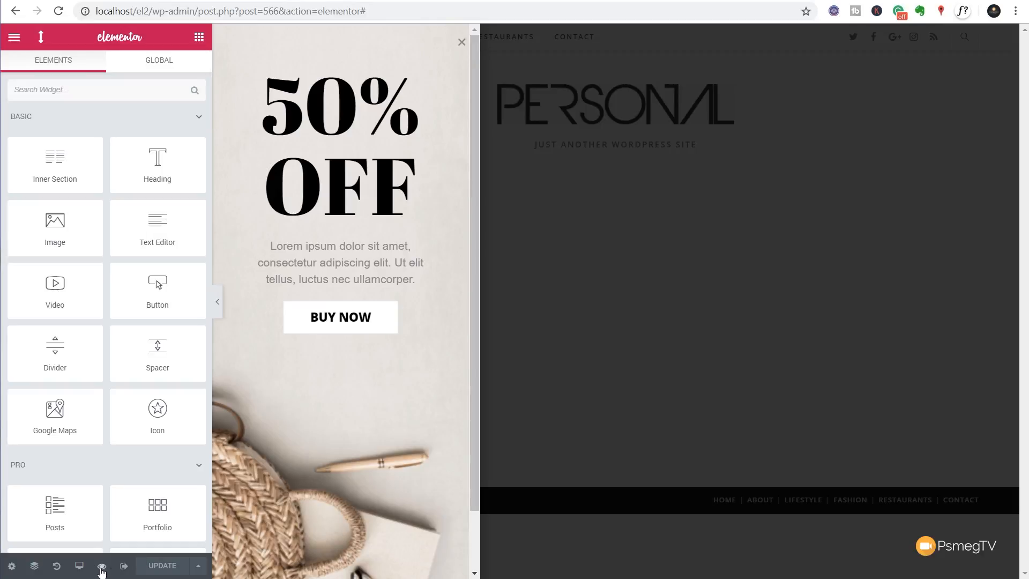
# Step: Preview the popup on the live site, close it there and return to the editor
pyautogui.moveTo(102, 569)
pyautogui.click(148, 533)
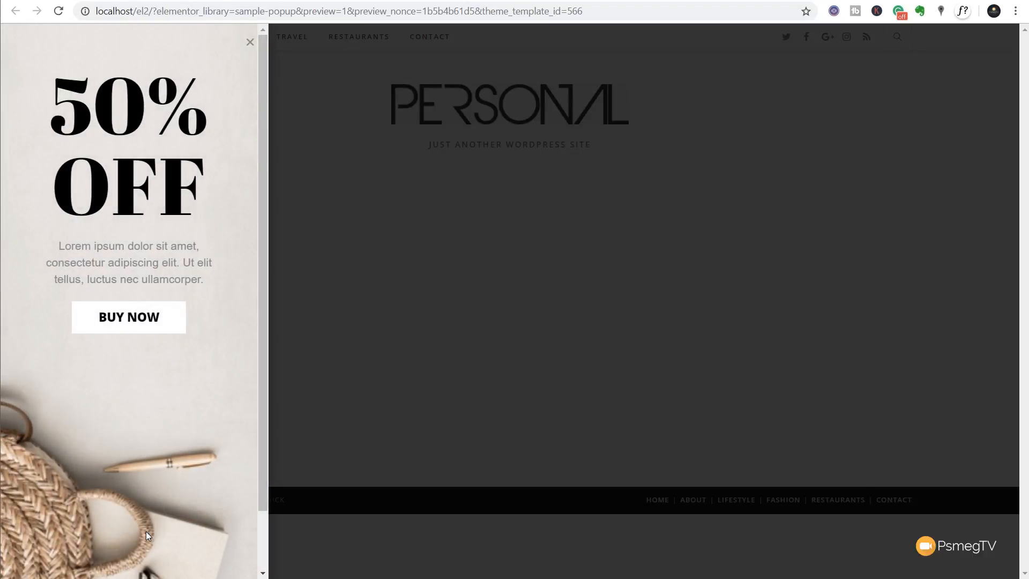
pyautogui.click(249, 42)
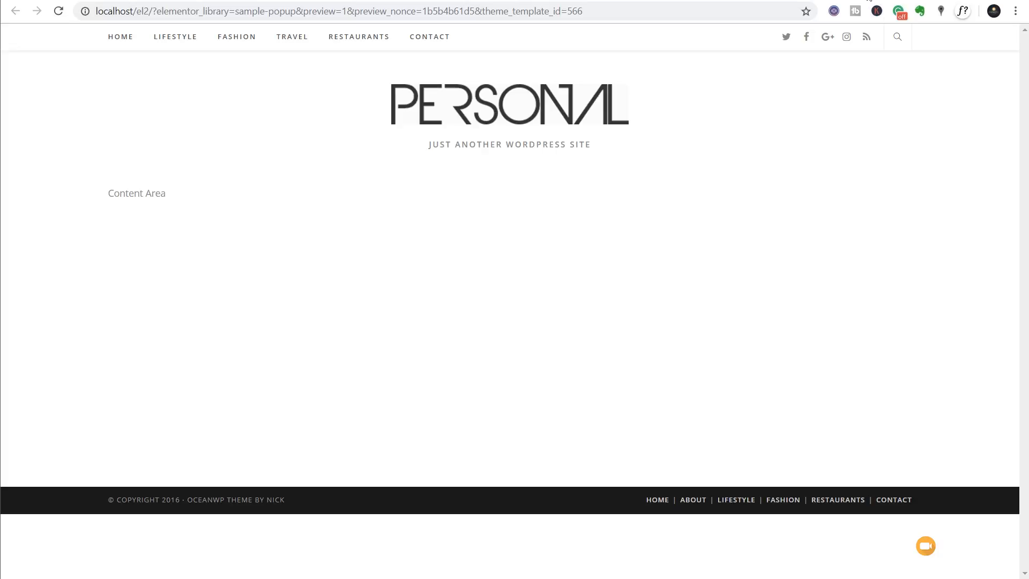
pyautogui.click(268, 2)
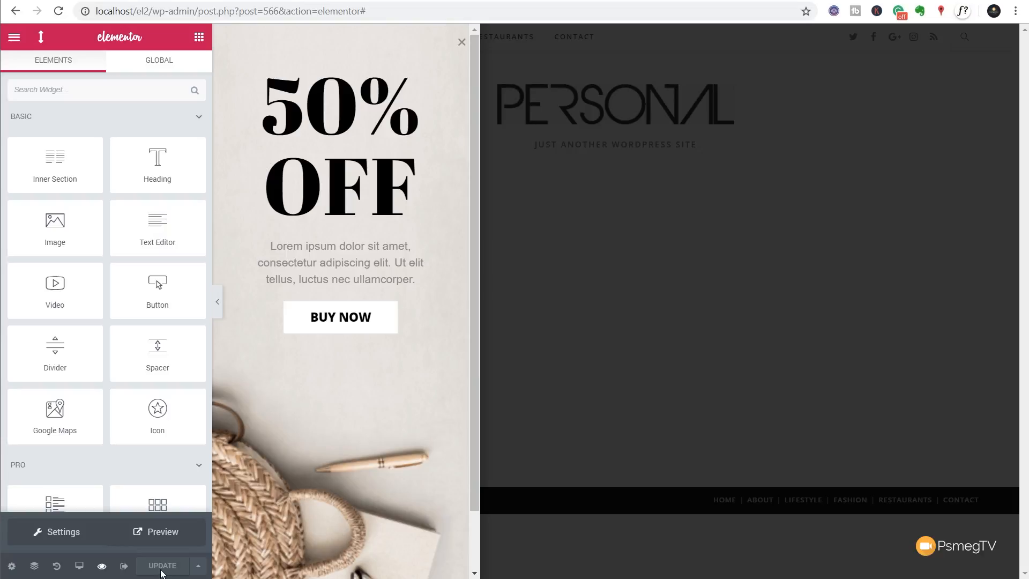
# Step: Reopen the popup's display conditions from the save options
pyautogui.click(199, 567)
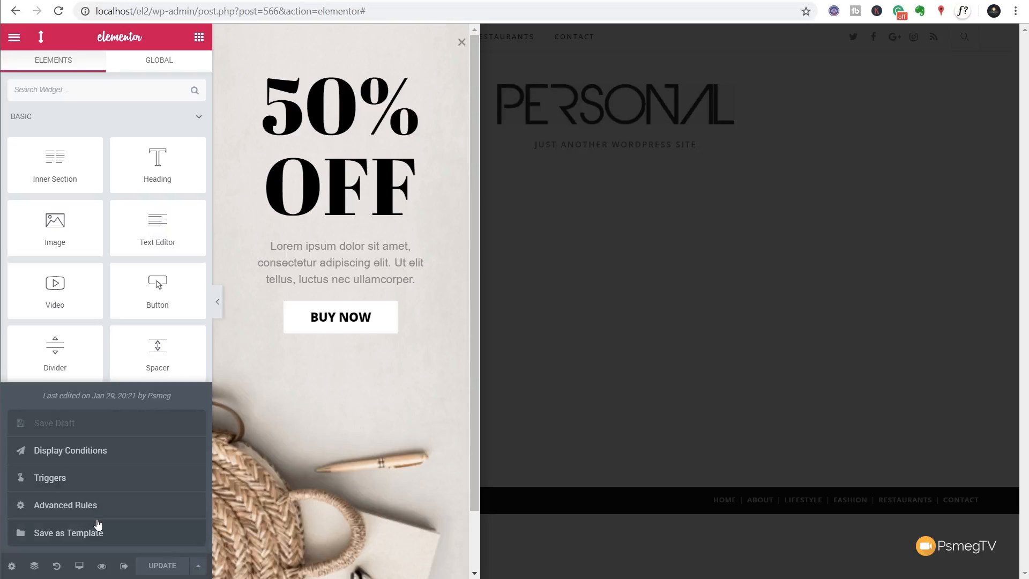
pyautogui.click(93, 457)
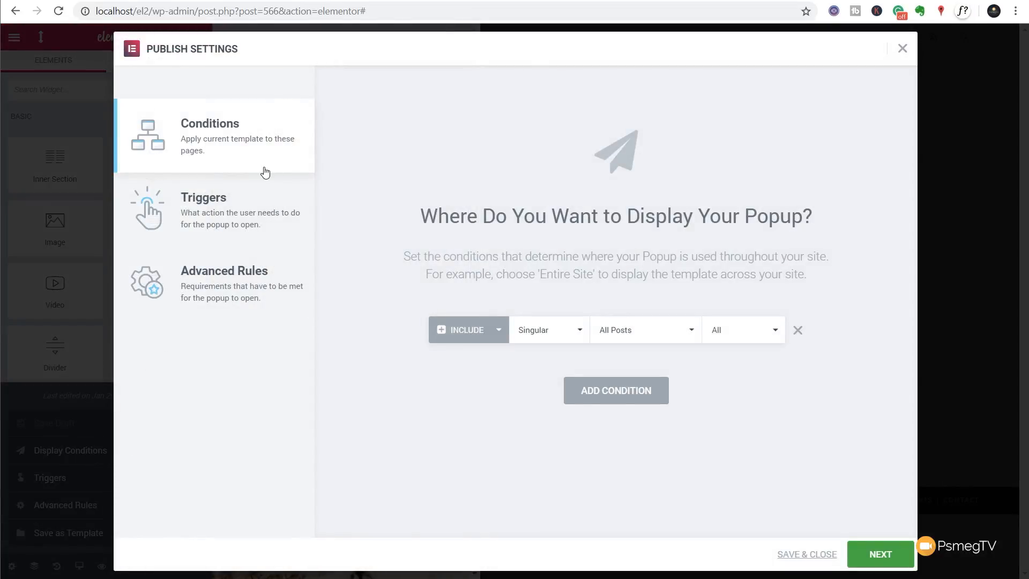
# Step: Review the popup's triggers and its advanced rules in the publish settings
pyautogui.click(230, 226)
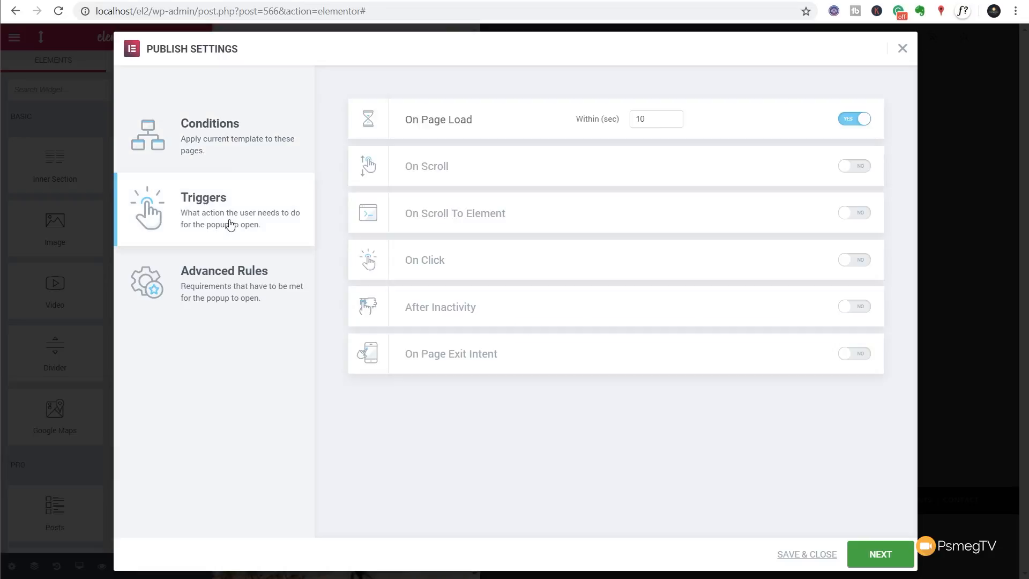
pyautogui.click(229, 283)
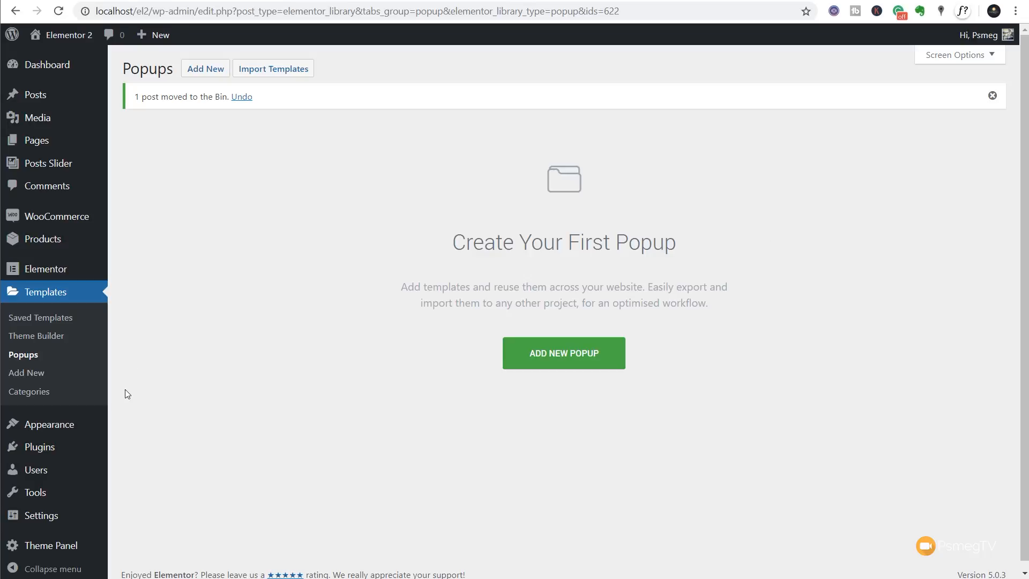
# Step: Create a popup template named Push to Buy Checkout and insert the 50% OFF design from the library
pyautogui.click(542, 358)
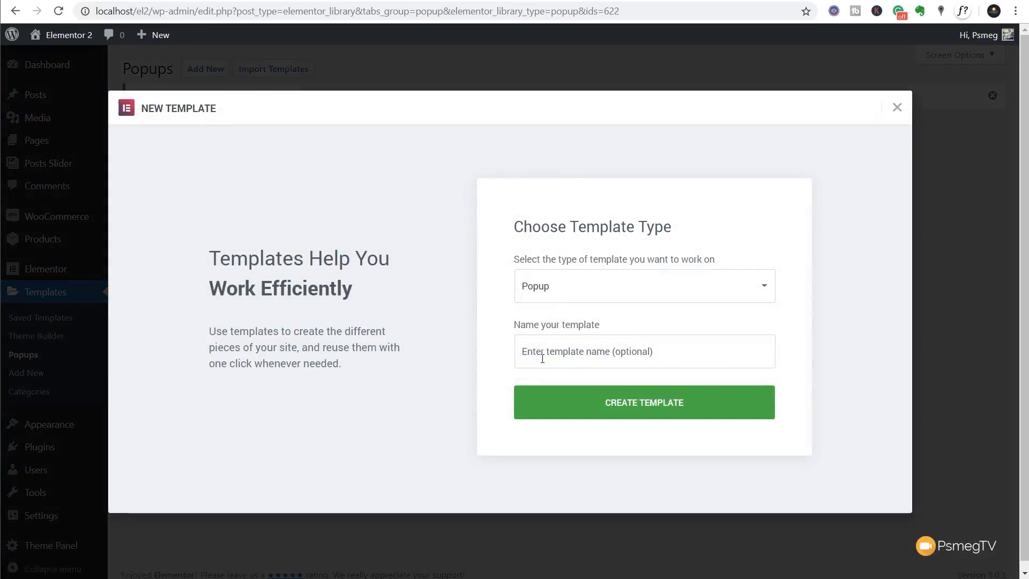
pyautogui.click(542, 358)
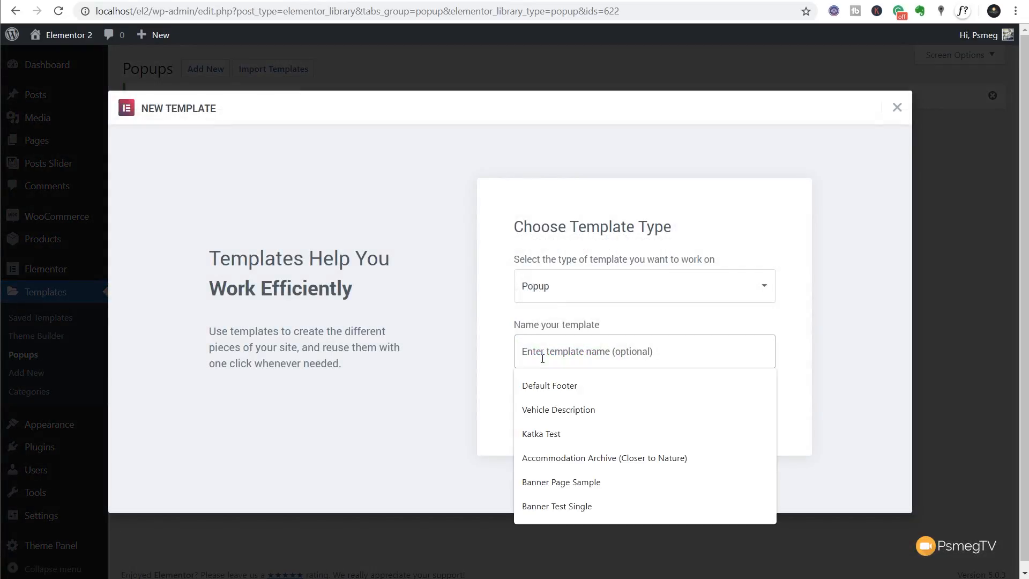
pyautogui.write('Push to Buy Checkout')
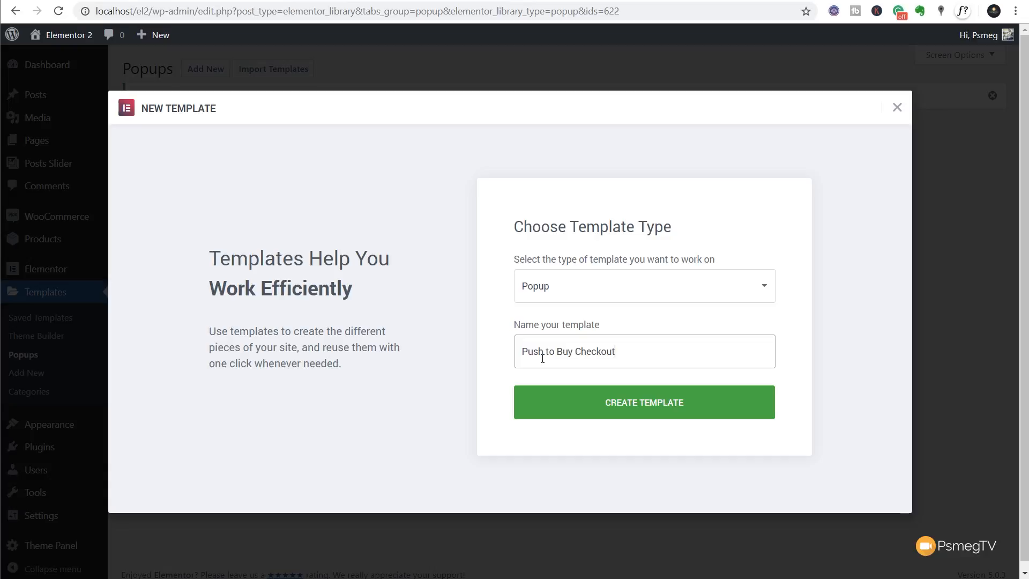
pyautogui.click(632, 402)
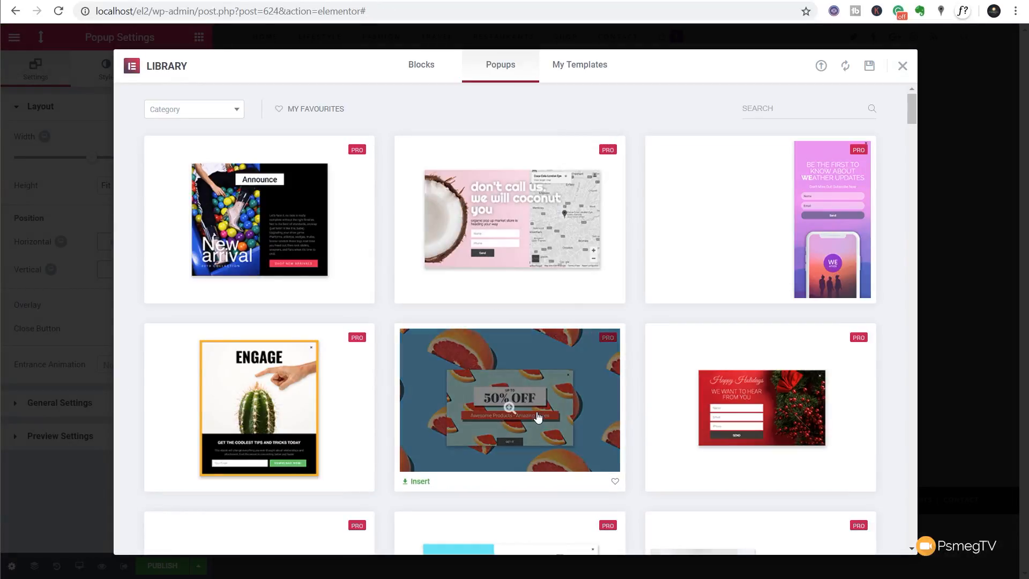
pyautogui.click(417, 483)
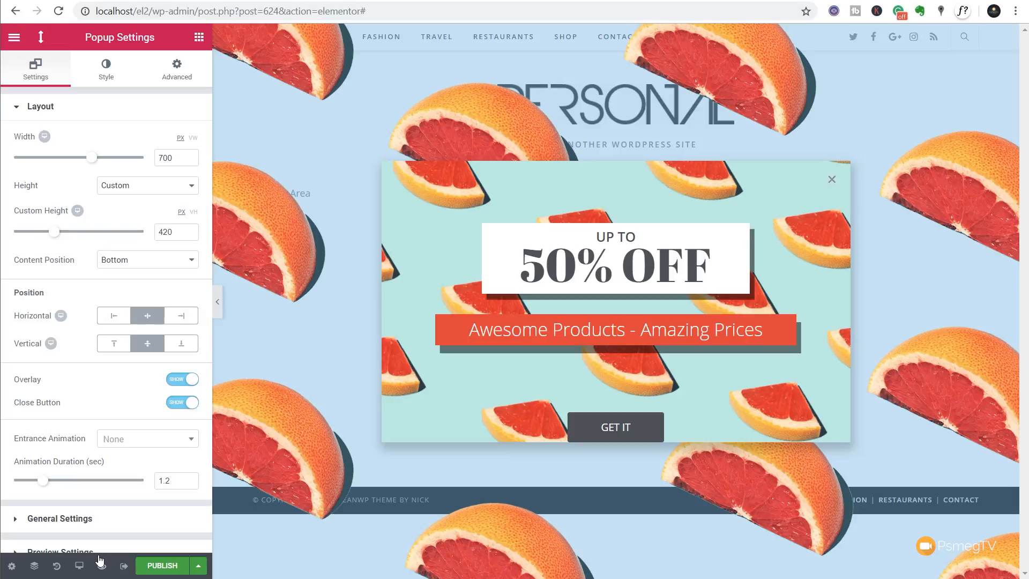
# Step: Start publishing the popup and add a display condition that includes Singular, All Pages, limited to the Basket page
pyautogui.click(154, 567)
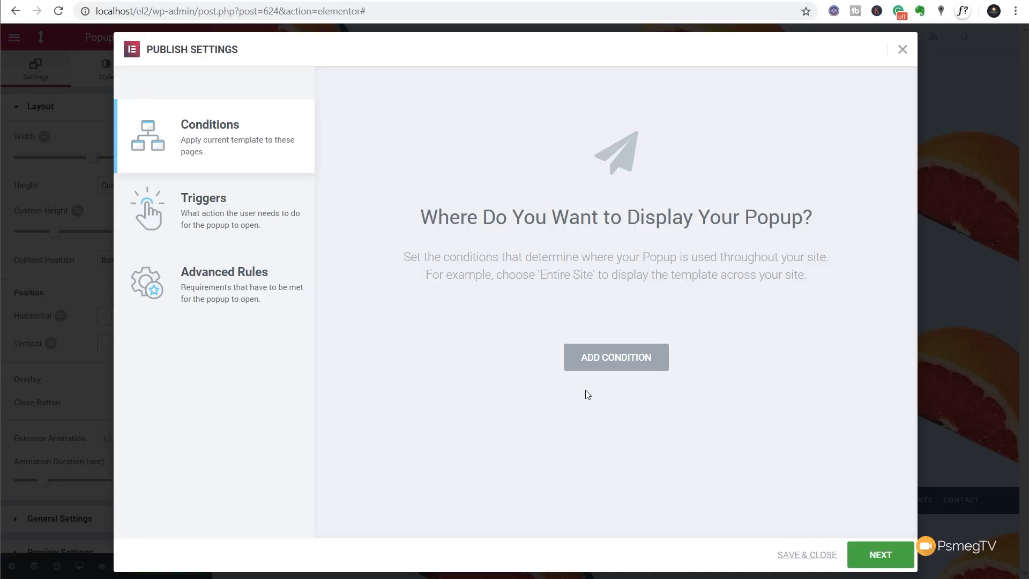
pyautogui.click(606, 359)
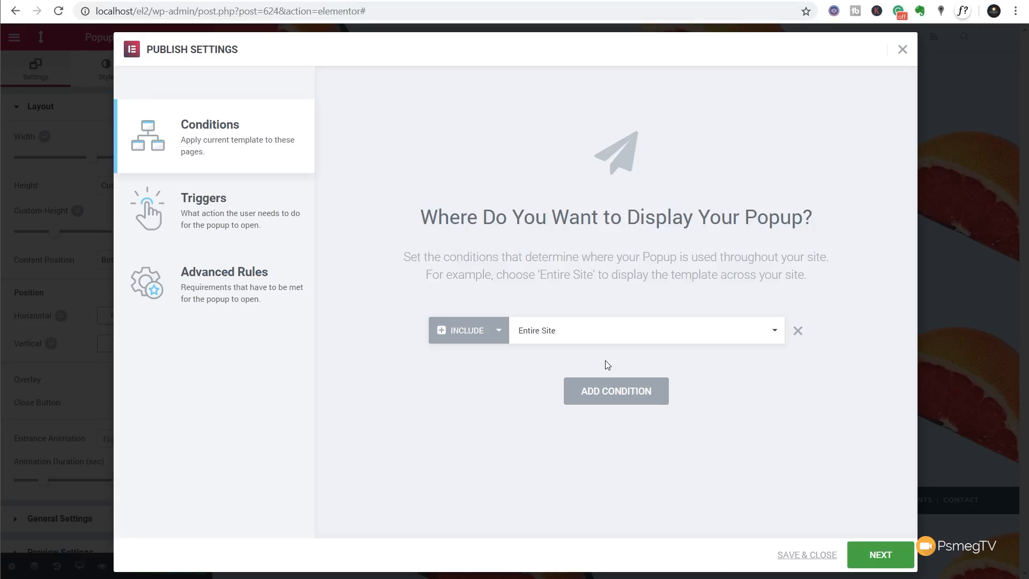
pyautogui.click(547, 339)
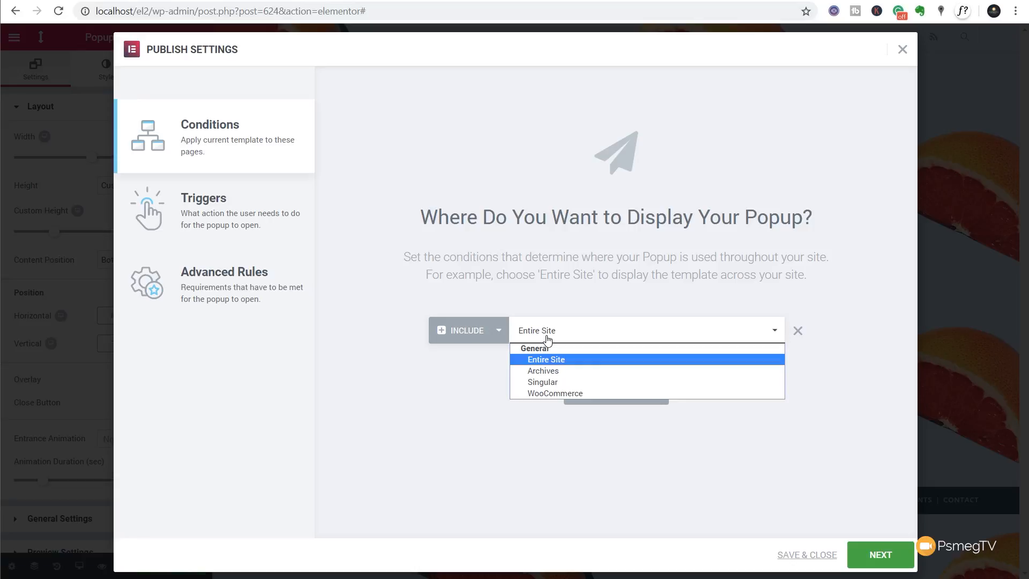
pyautogui.click(549, 384)
pyautogui.click(699, 332)
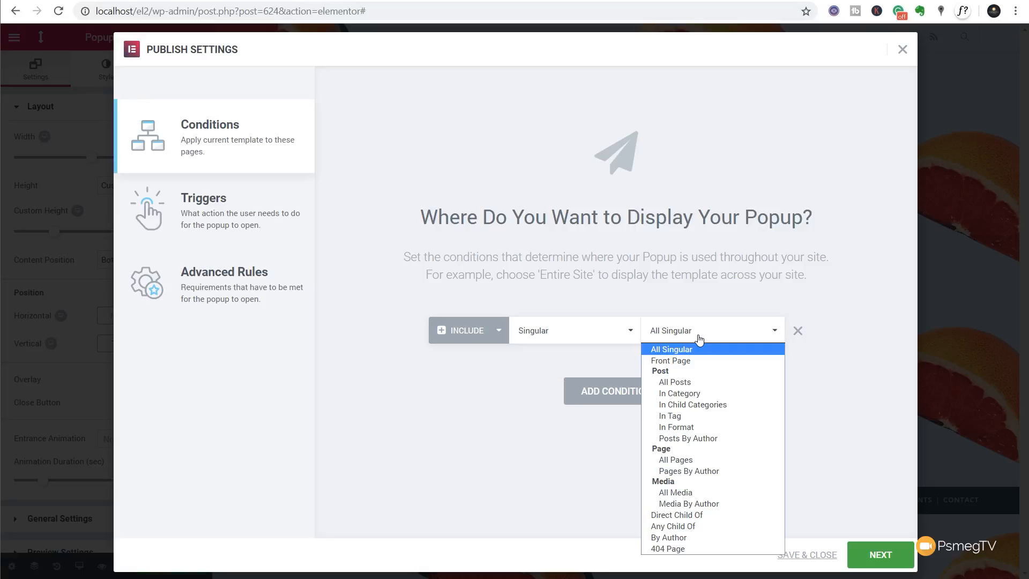
pyautogui.click(696, 460)
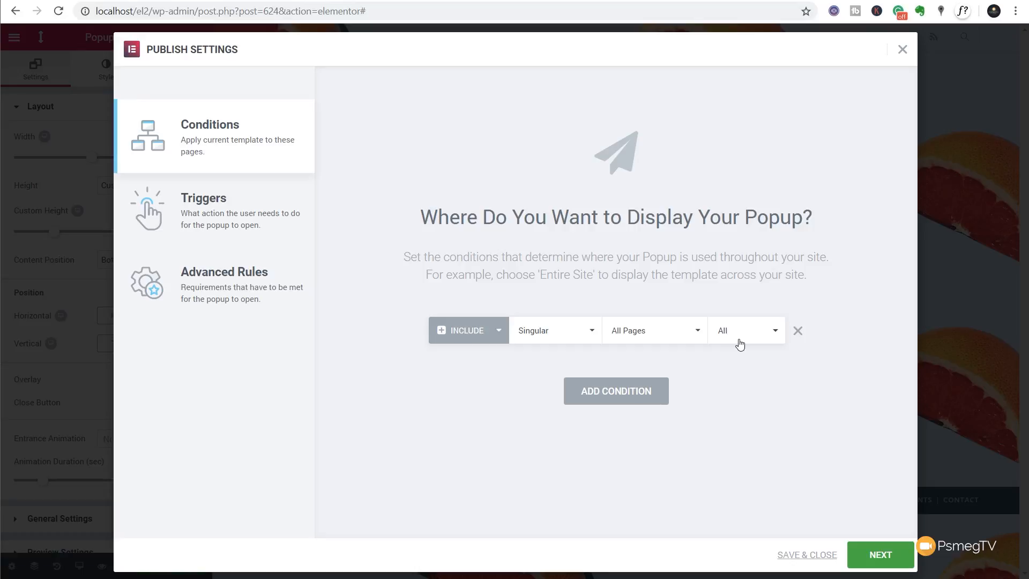
pyautogui.click(740, 344)
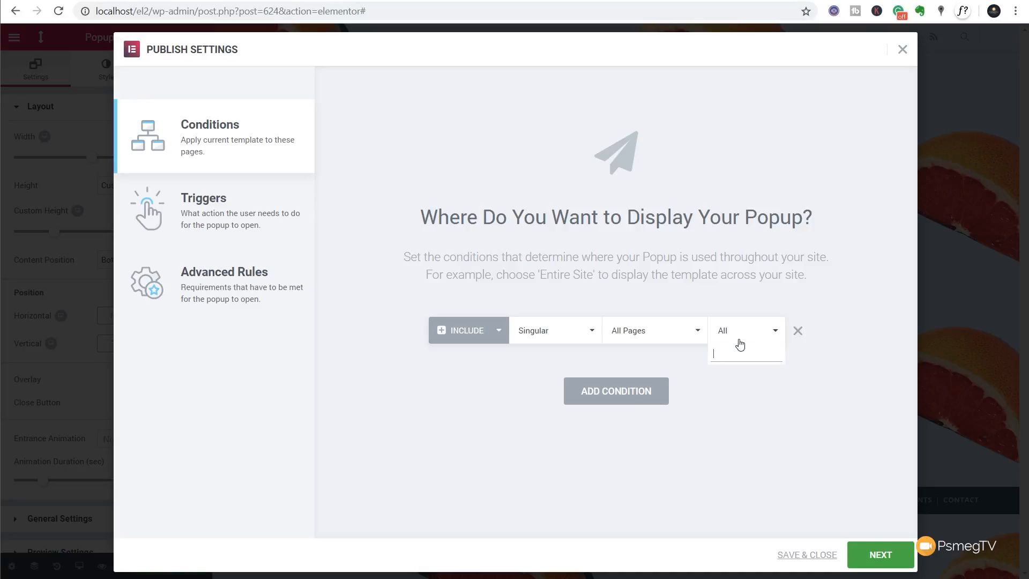
pyautogui.write('baske')
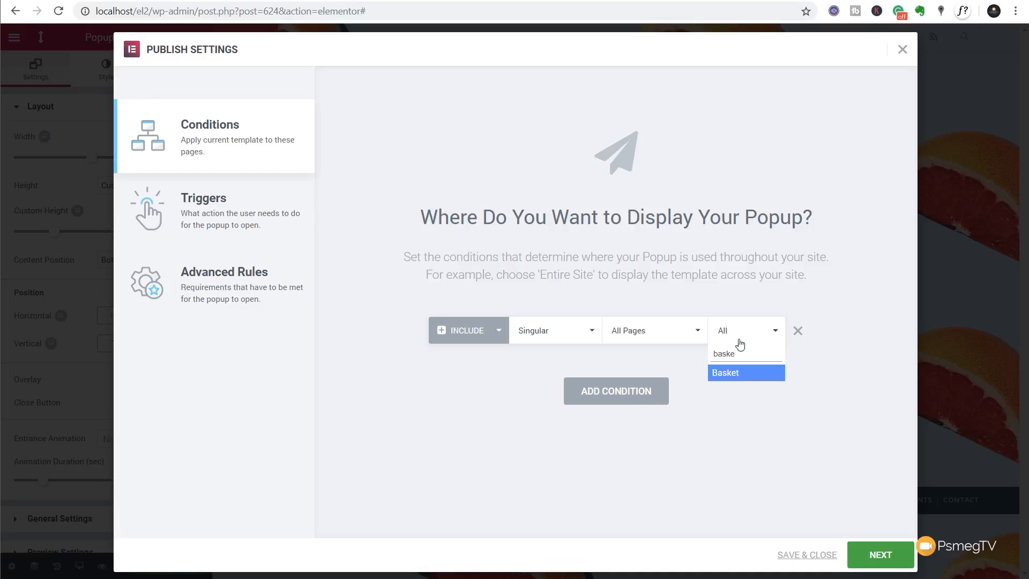
pyautogui.click(737, 372)
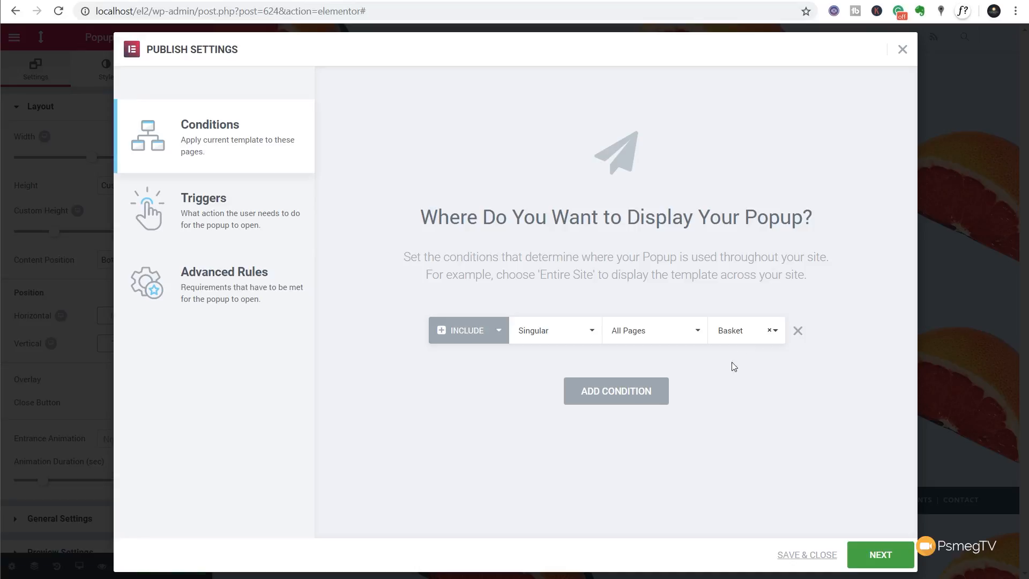
# Step: Enable the After Inactivity trigger with a shorter delay, leave all advanced rules off, and save and close the publish settings
pyautogui.click(853, 547)
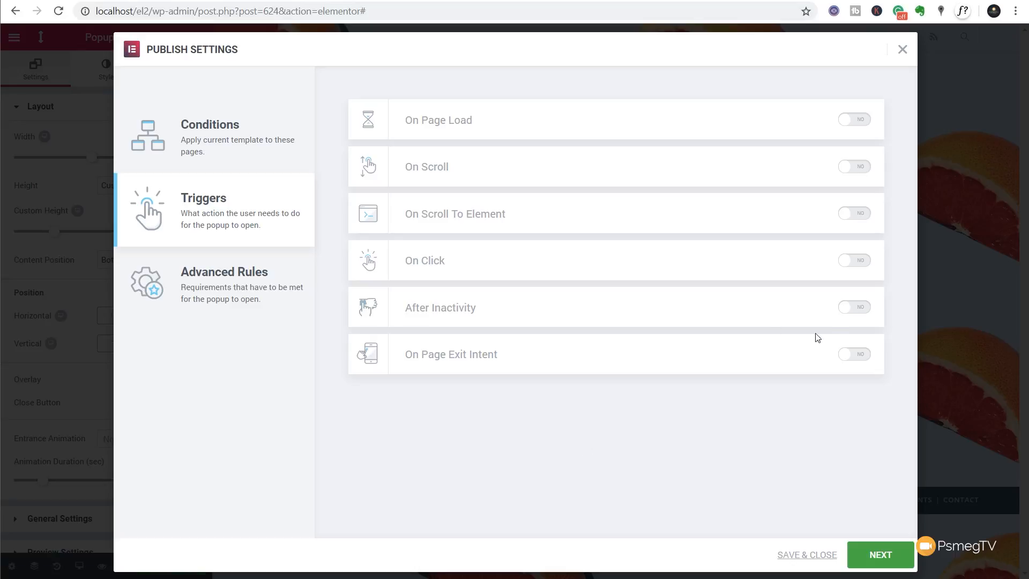
pyautogui.click(862, 313)
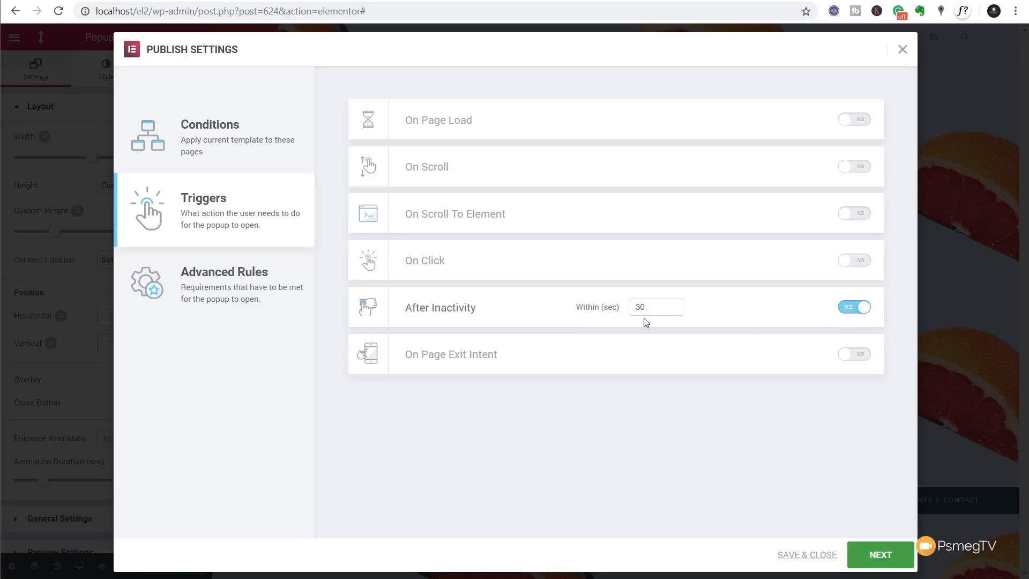
pyautogui.moveTo(641, 308); pyautogui.dragTo(637, 308)
pyautogui.write('1')
pyautogui.click(243, 304)
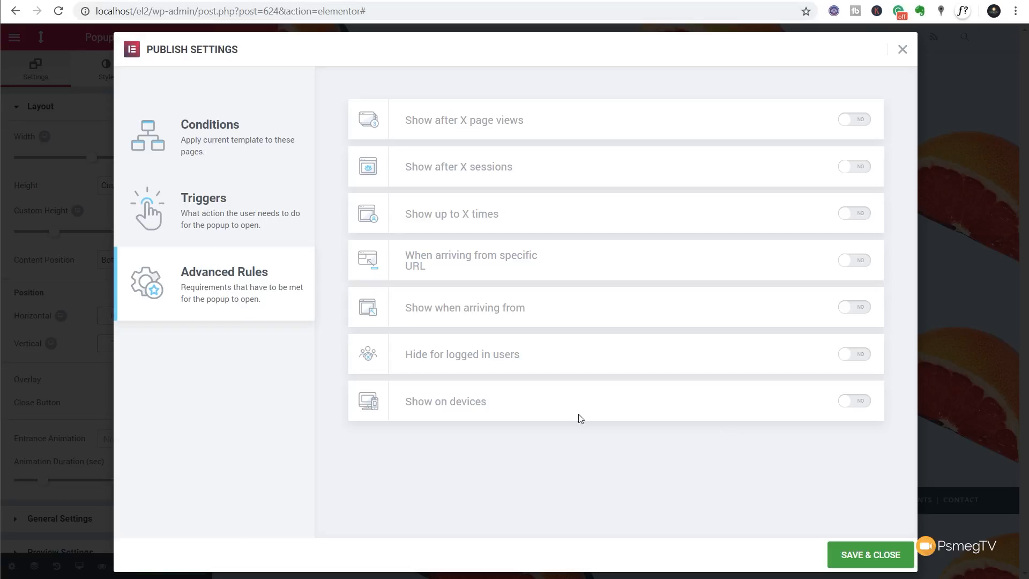
pyautogui.click(870, 556)
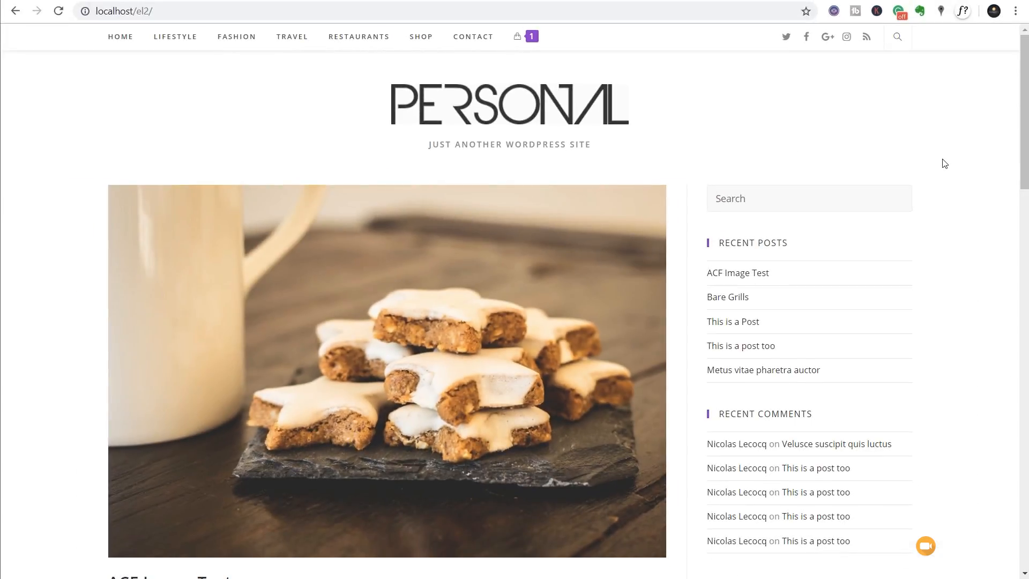
# Step: On the live site, visit the shop page and view the basket to test the inactivity popup
pyautogui.moveTo(543, 39)
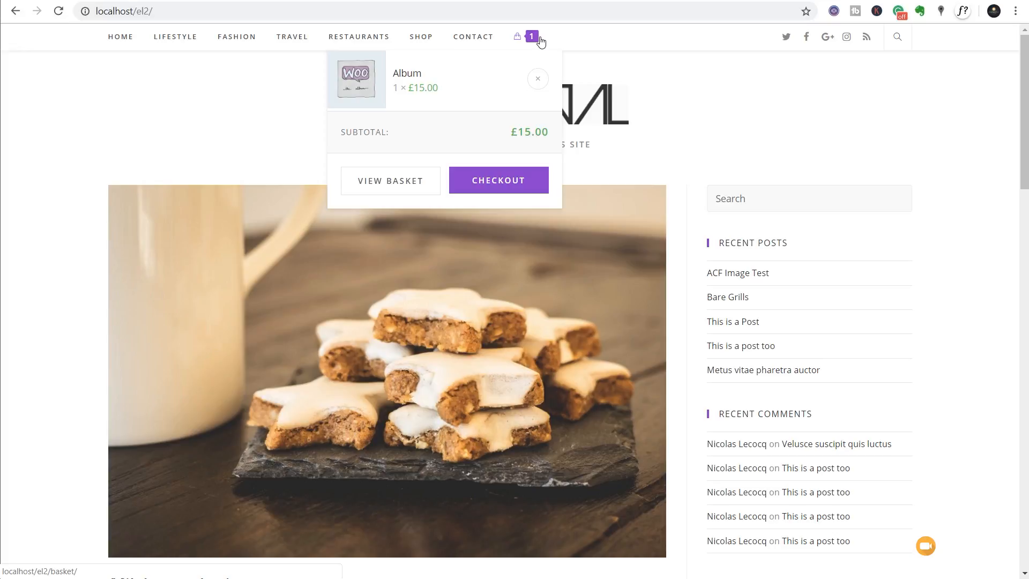
pyautogui.click(422, 39)
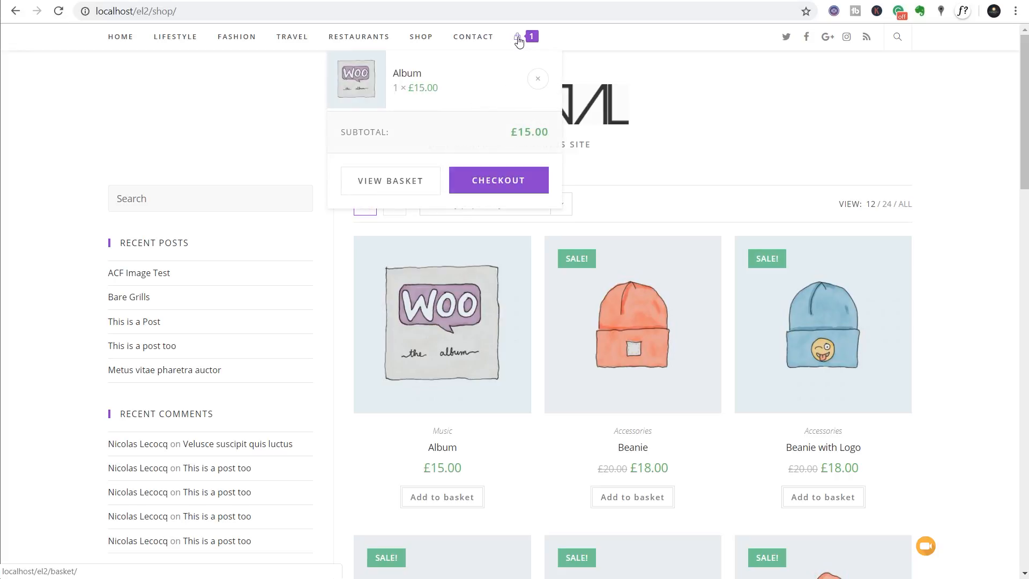
pyautogui.click(365, 191)
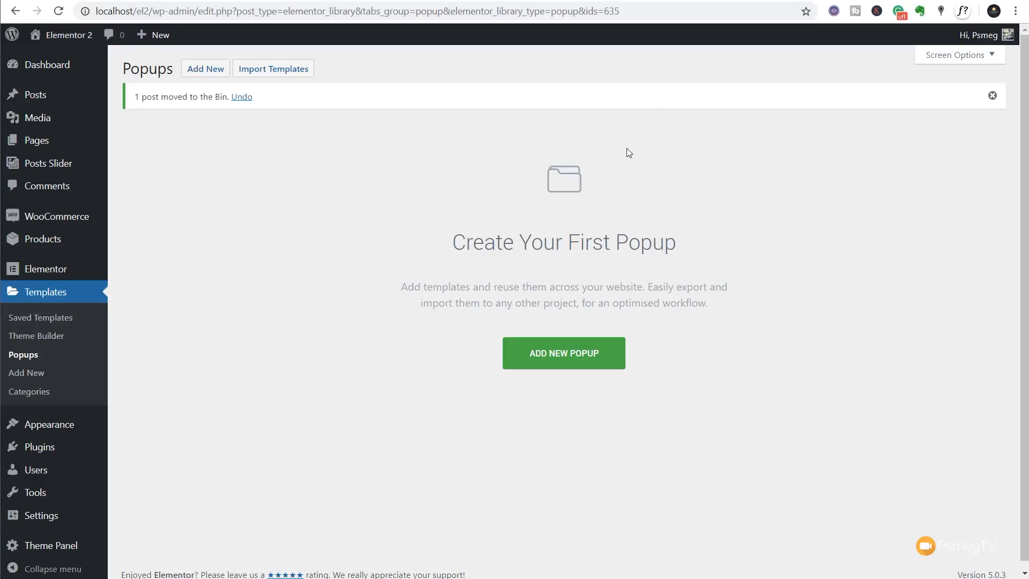
# Step: Create a new popup template named Content Lock
pyautogui.click(574, 353)
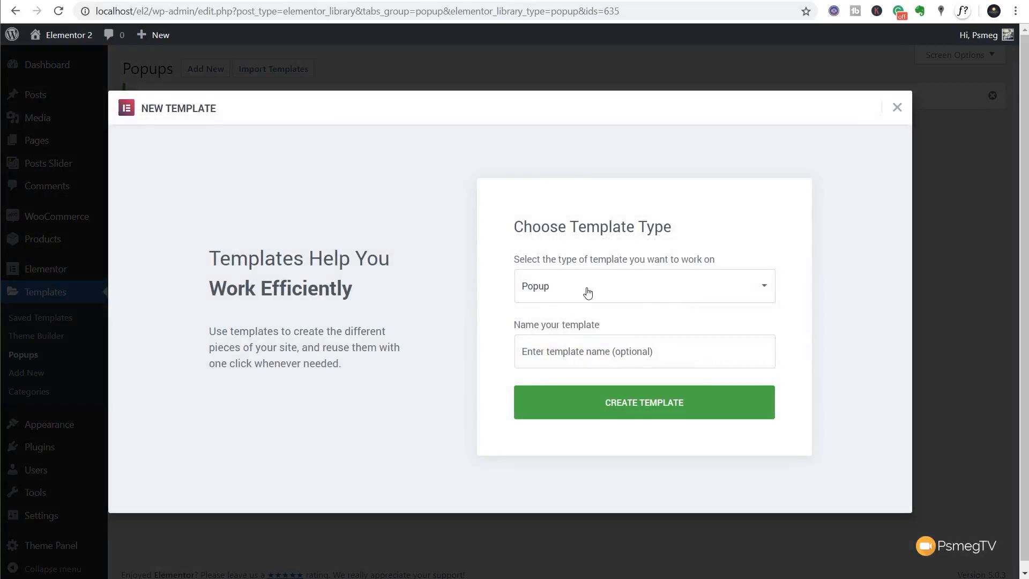
pyautogui.click(562, 351)
pyautogui.write('Cont')
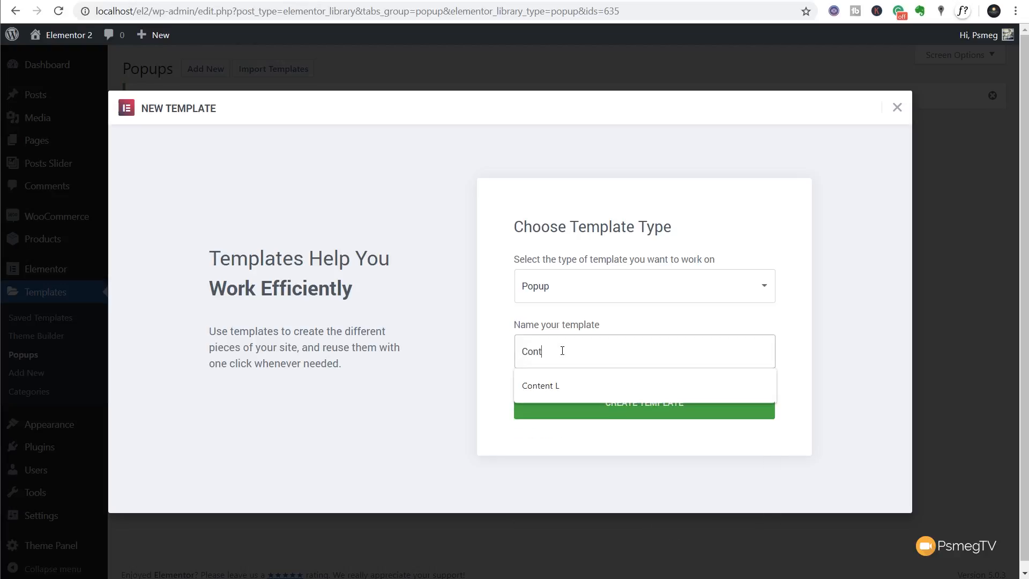
pyautogui.write('ent Lock')
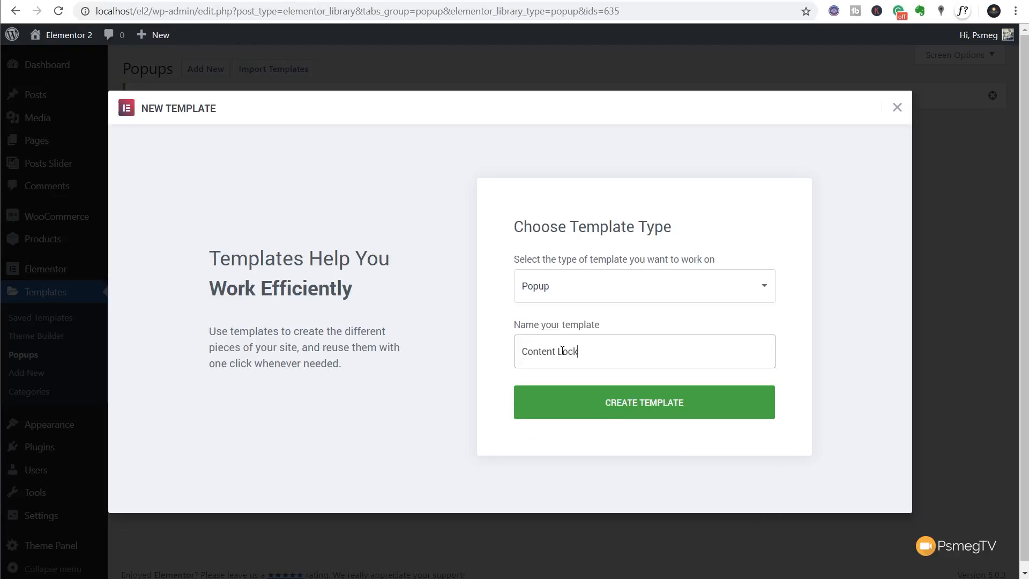
pyautogui.click(636, 414)
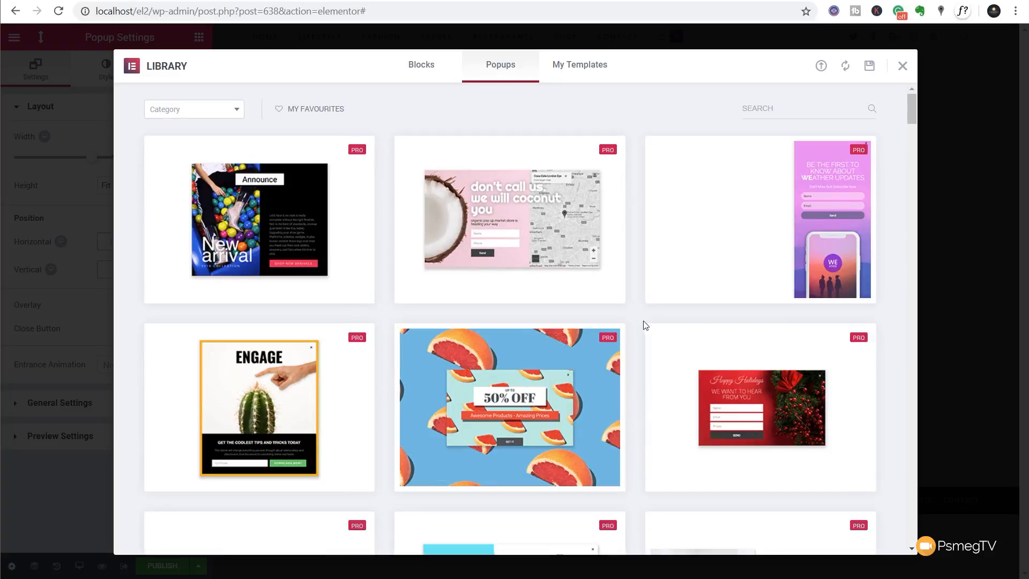
# Step: Find the HOT STUFF INSIDE! age-check popup in the template library and insert it
pyautogui.scroll(-15, 614, 345)
pyautogui.scroll(-20, 613, 345)
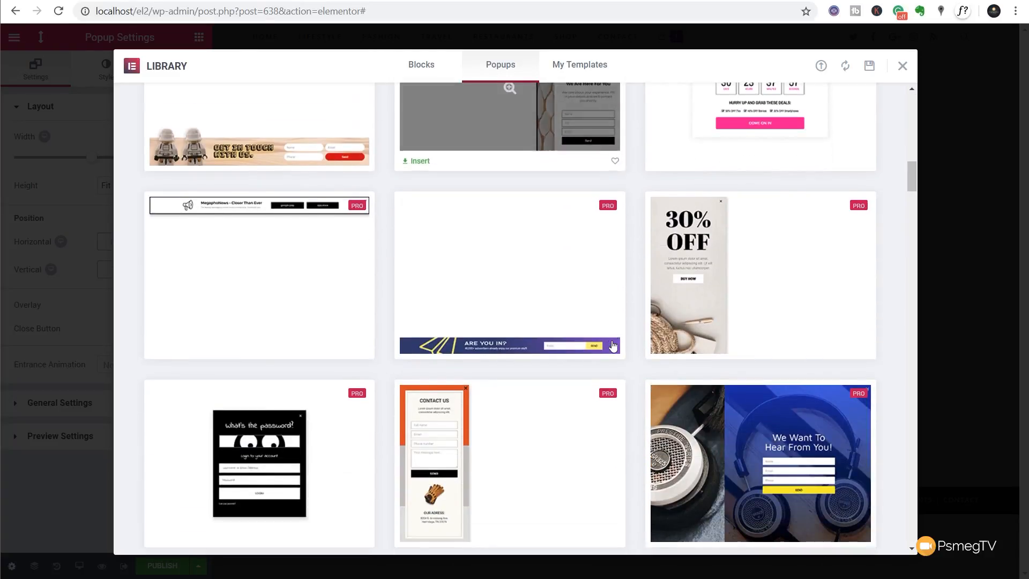
pyautogui.scroll(-10, 614, 346)
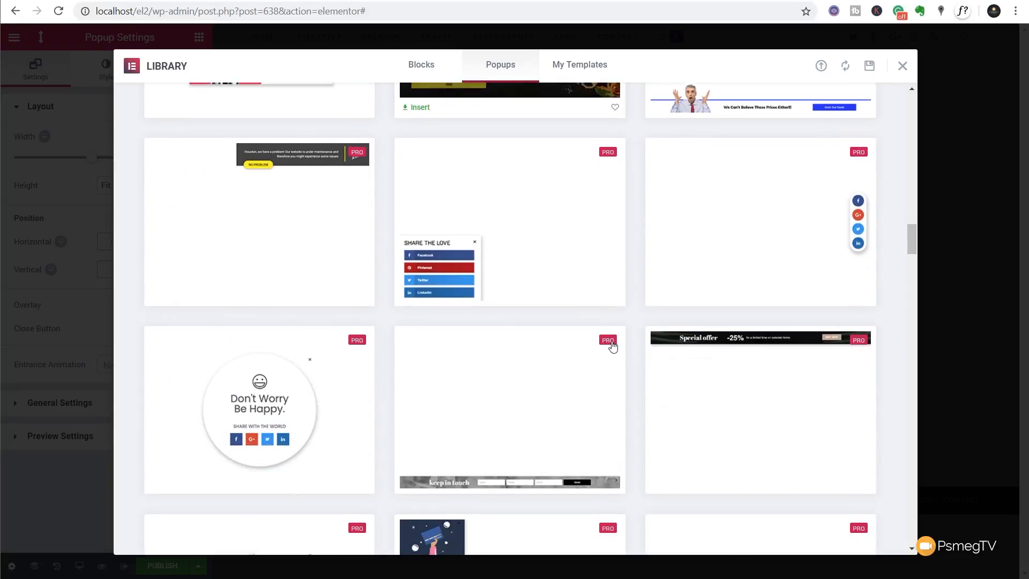
pyautogui.scroll(-10, 614, 346)
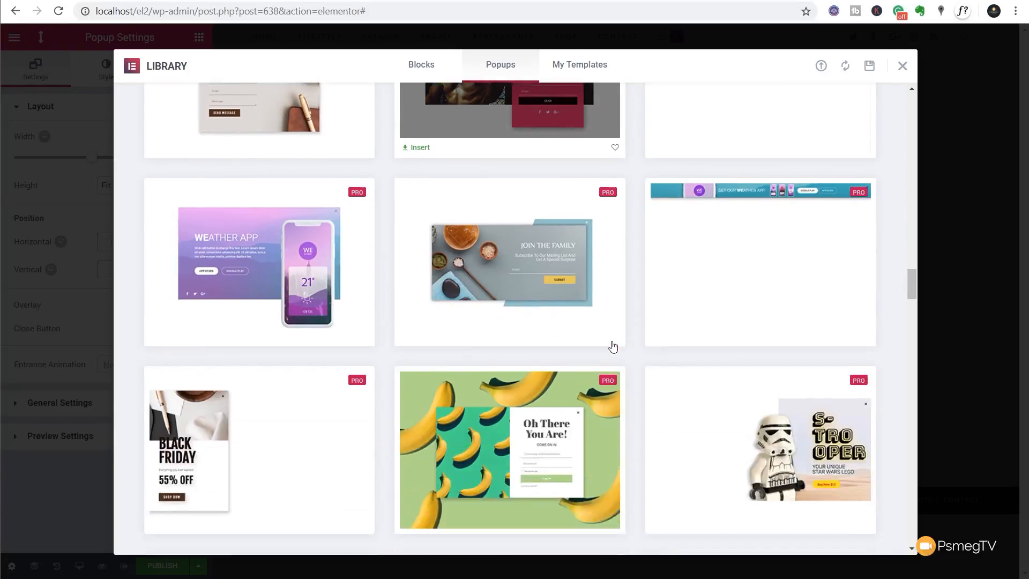
pyautogui.scroll(-10, 613, 346)
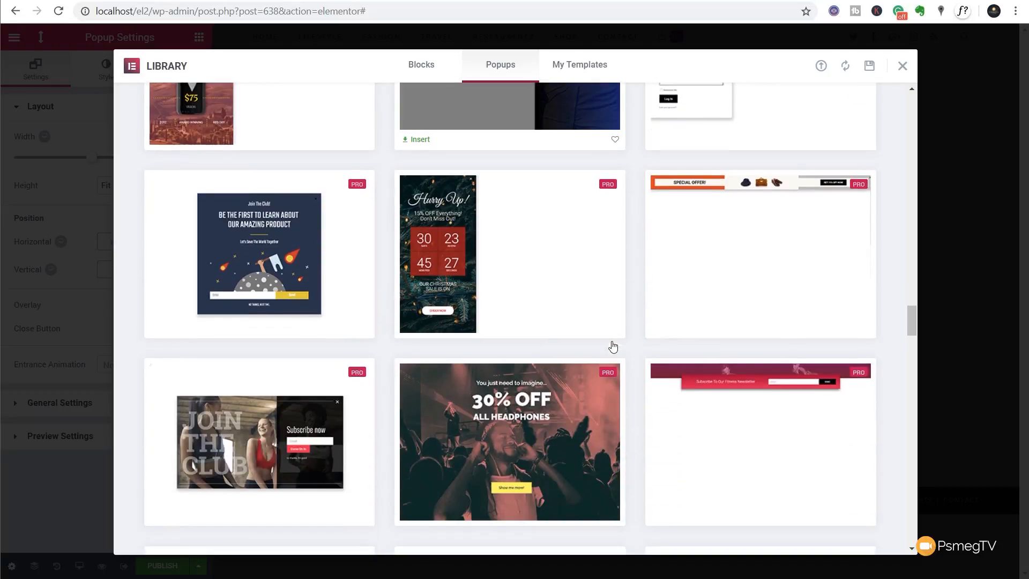
pyautogui.scroll(-10, 612, 346)
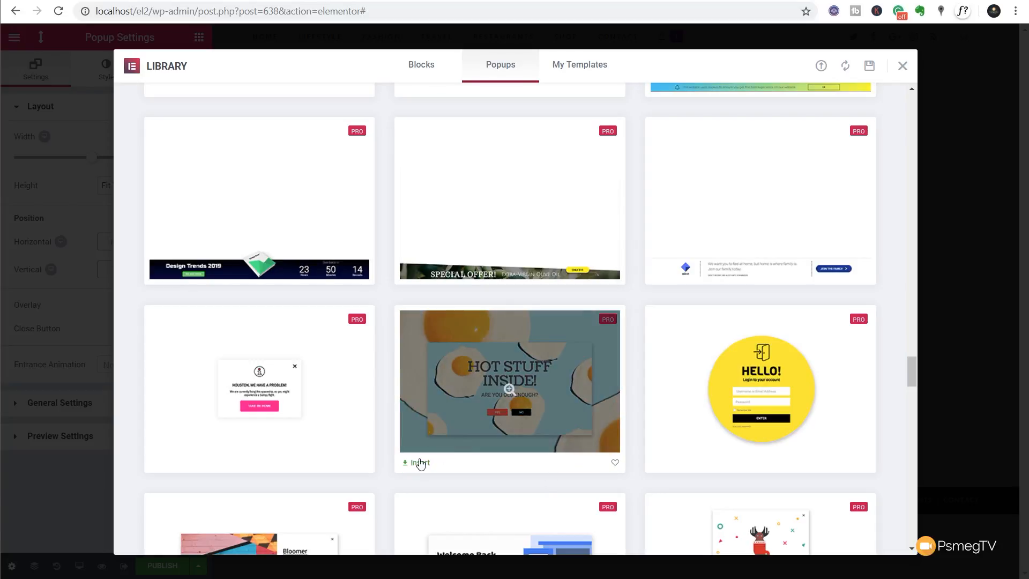
pyautogui.click(420, 465)
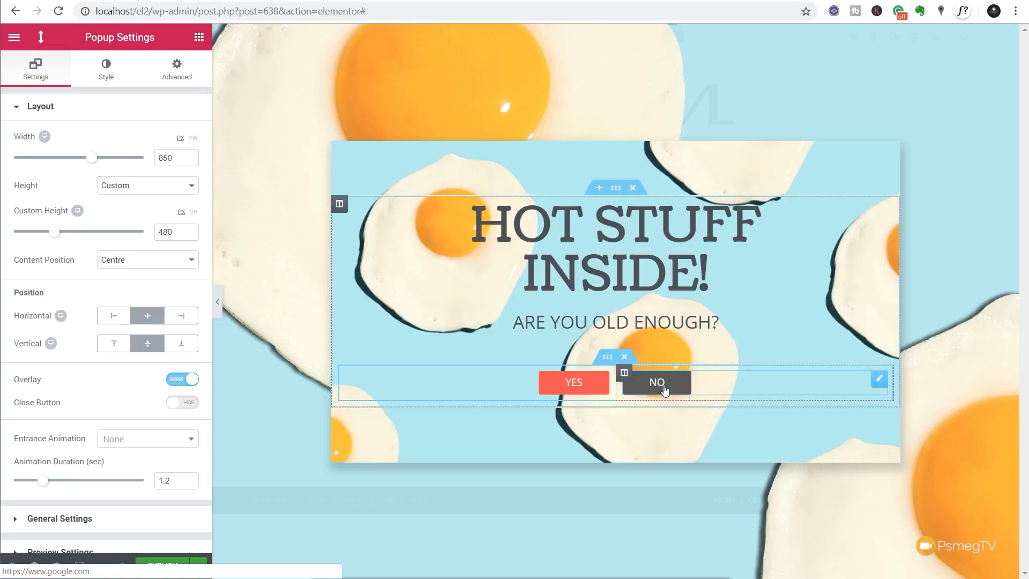
# Step: Select the popup's NO button and examine the dynamic options for its link, closing the list without choosing one
pyautogui.click(682, 395)
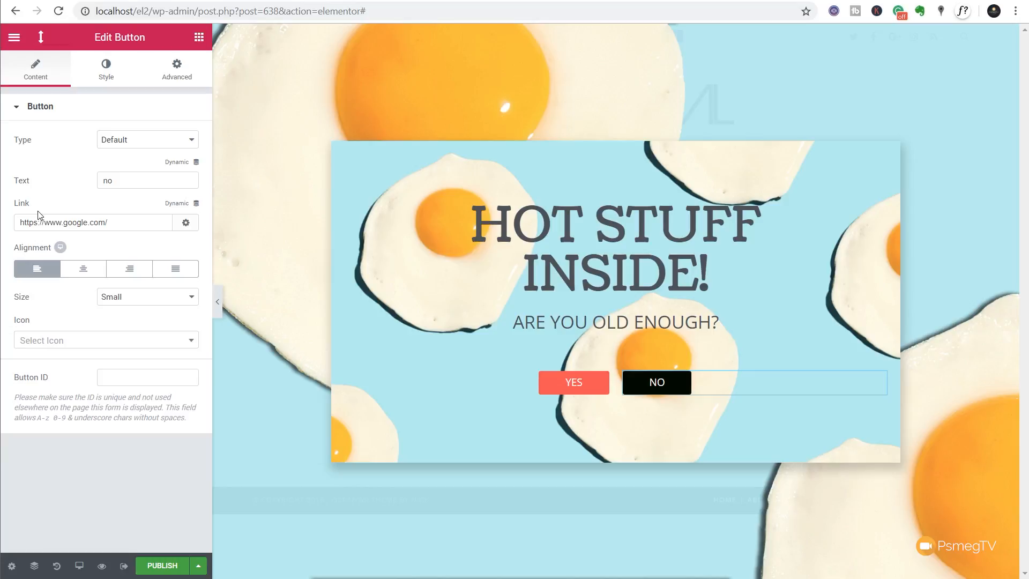
pyautogui.click(196, 204)
pyautogui.moveTo(194, 239); pyautogui.dragTo(198, 311)
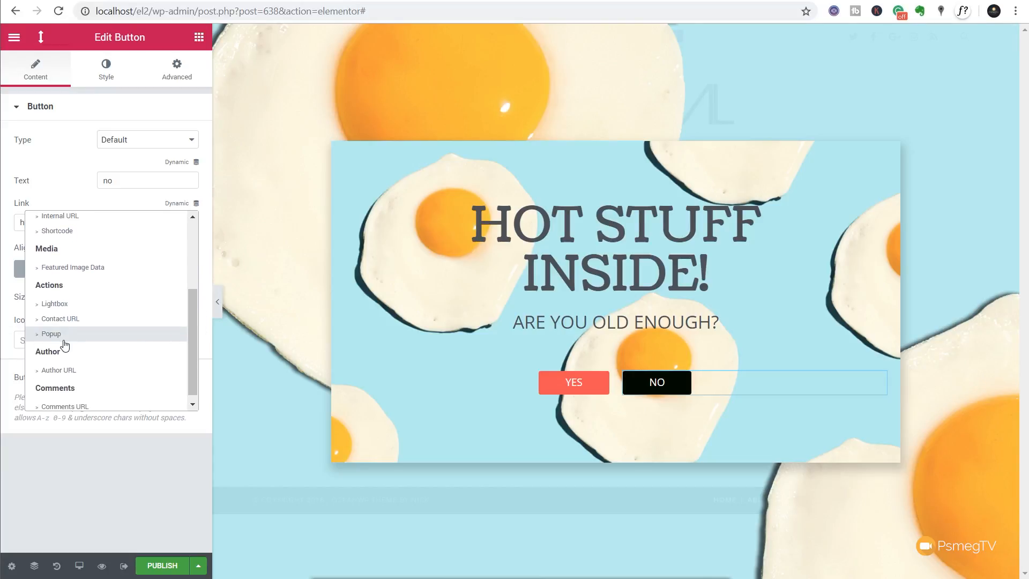
pyautogui.click(97, 491)
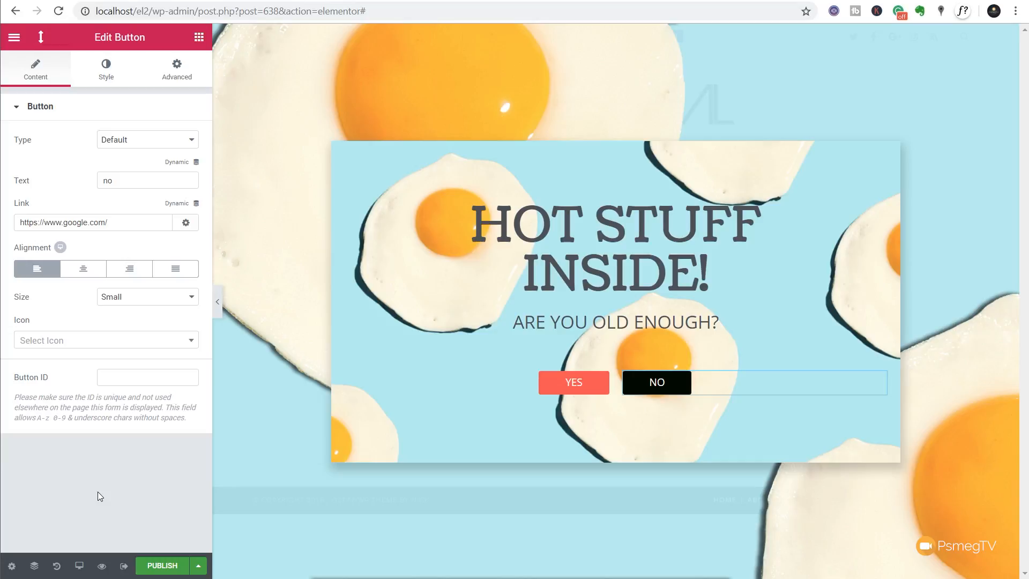
# Step: Select the popup's YES button and examine the popup action settings of its link, leaving them as they are
pyautogui.click(601, 380)
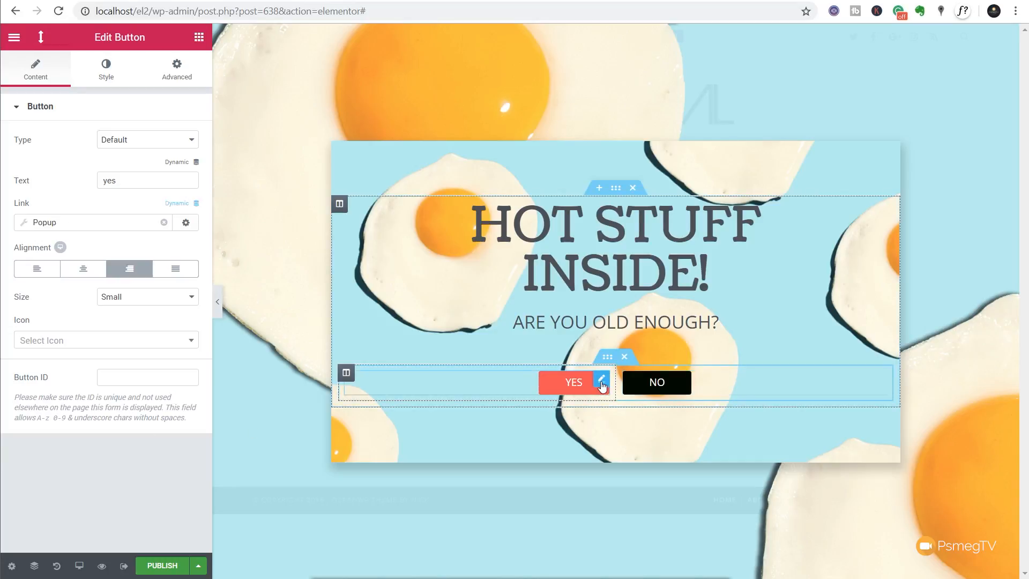
pyautogui.click(23, 224)
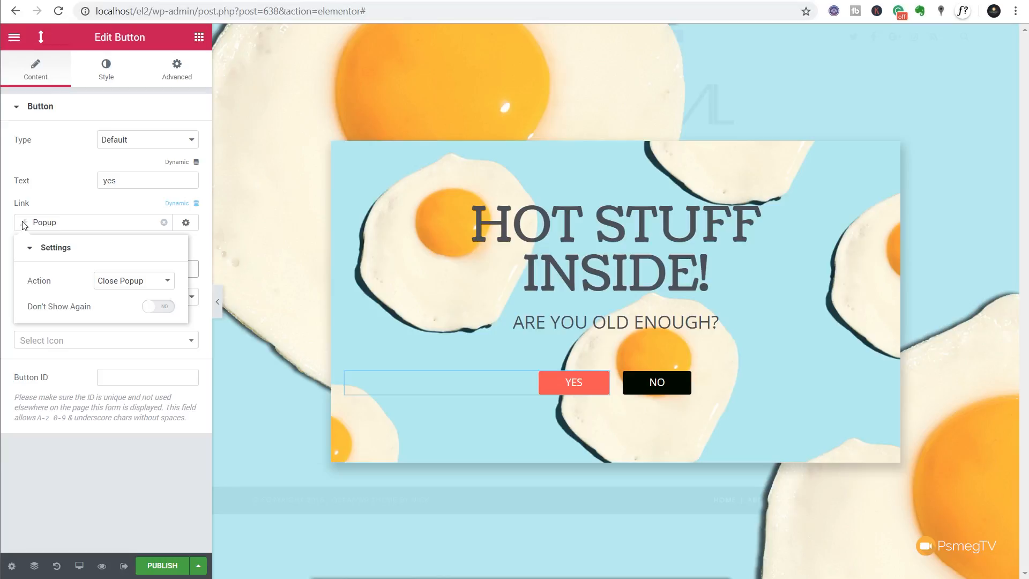
pyautogui.click(147, 505)
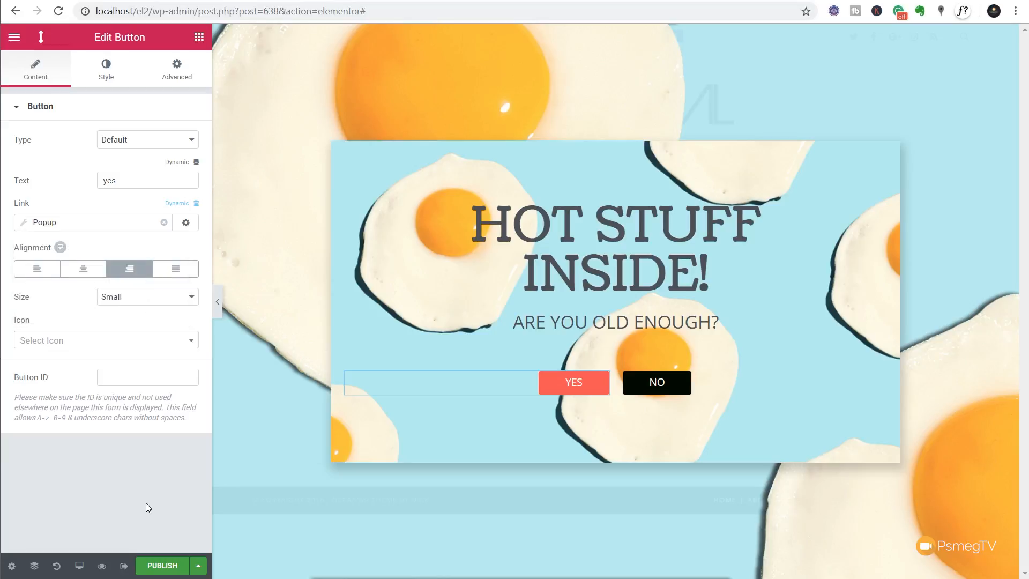
# Step: Start publishing the popup and add an Include display condition set to Singular, All Singular
pyautogui.click(161, 568)
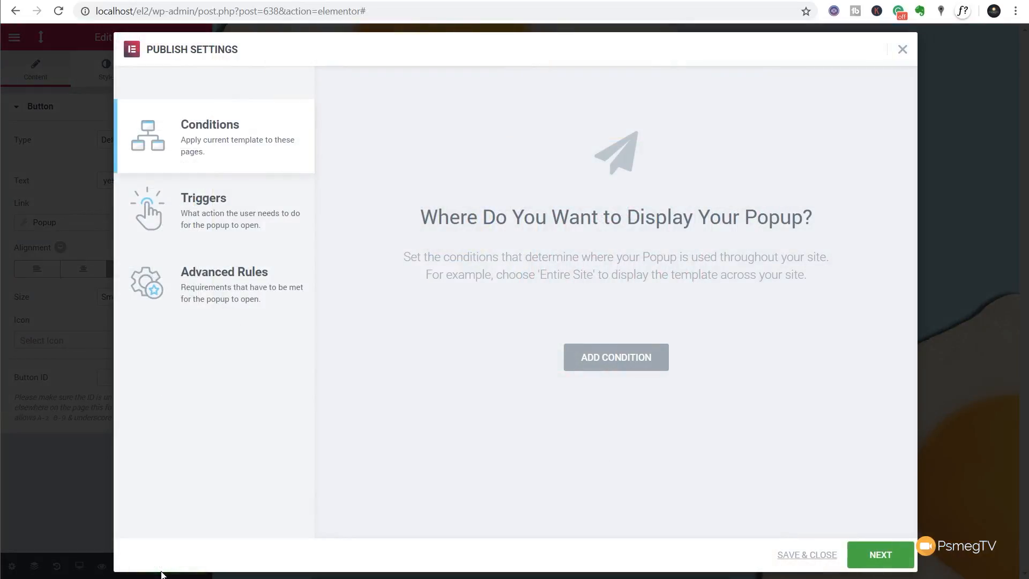
pyautogui.click(639, 368)
pyautogui.click(632, 336)
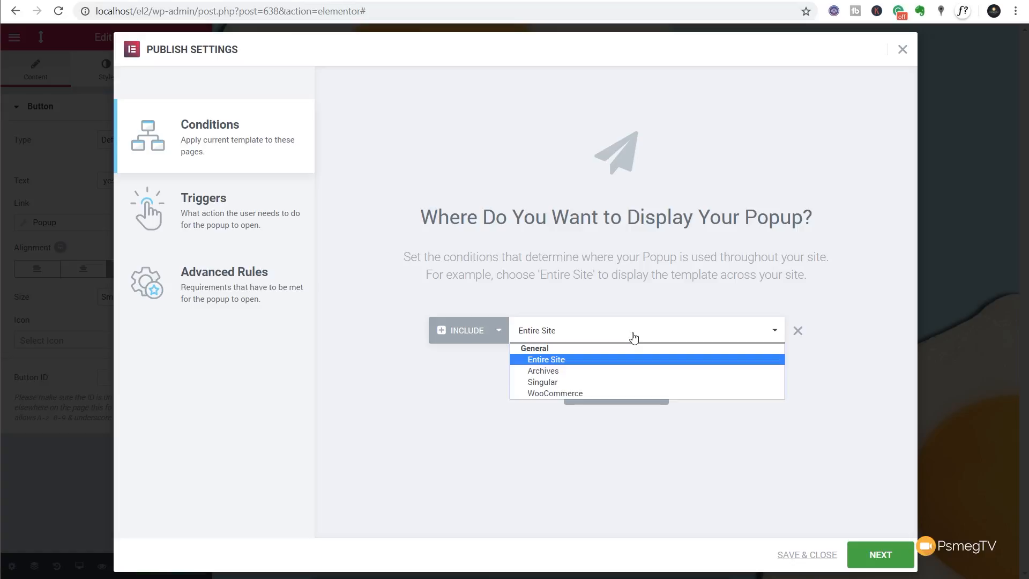
pyautogui.click(559, 383)
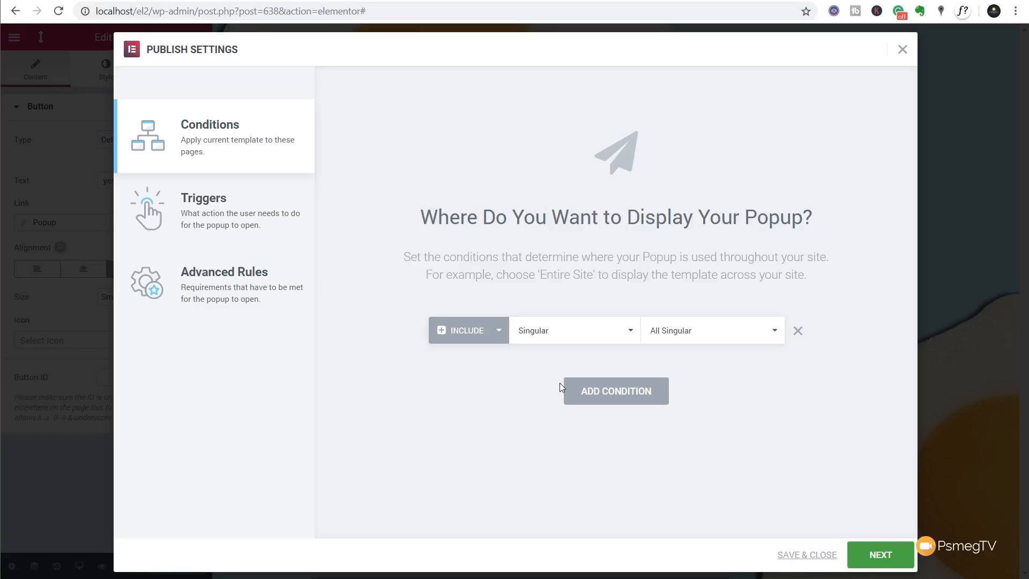
pyautogui.click(679, 342)
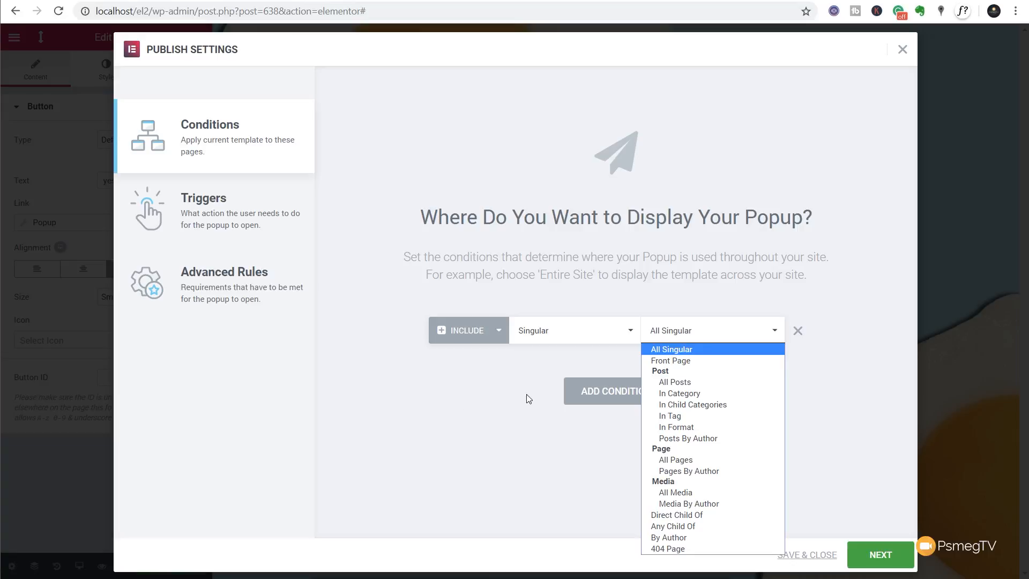
pyautogui.click(458, 412)
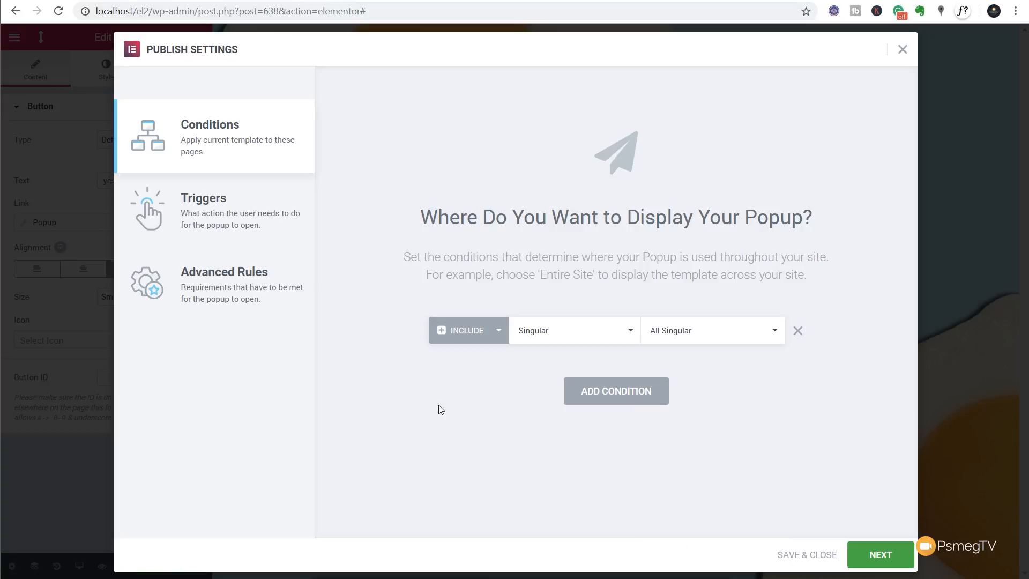
# Step: Enable the On Page Load trigger and set it to within 2 seconds
pyautogui.click(214, 209)
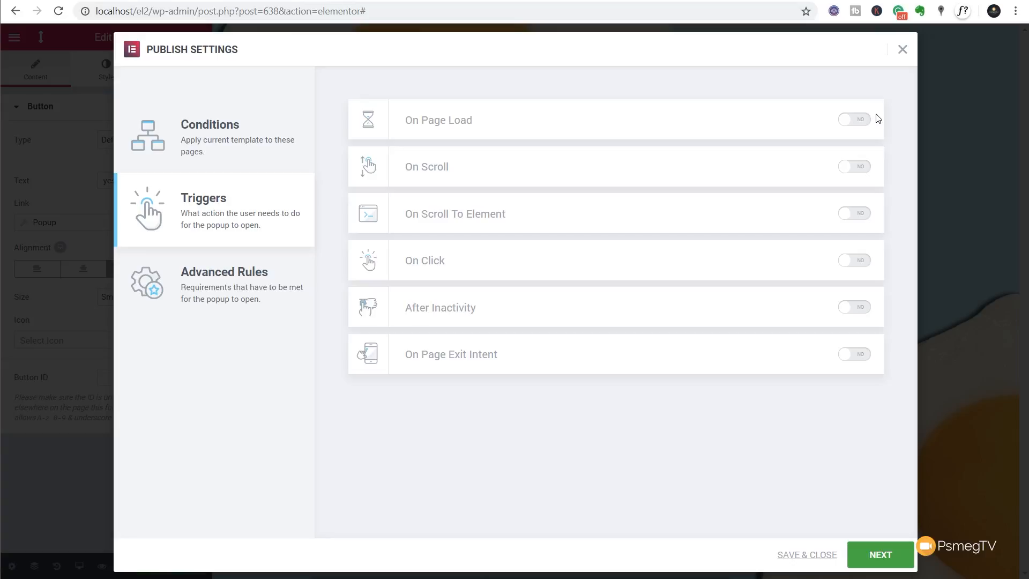
pyautogui.click(861, 122)
pyautogui.moveTo(641, 123); pyautogui.dragTo(634, 123)
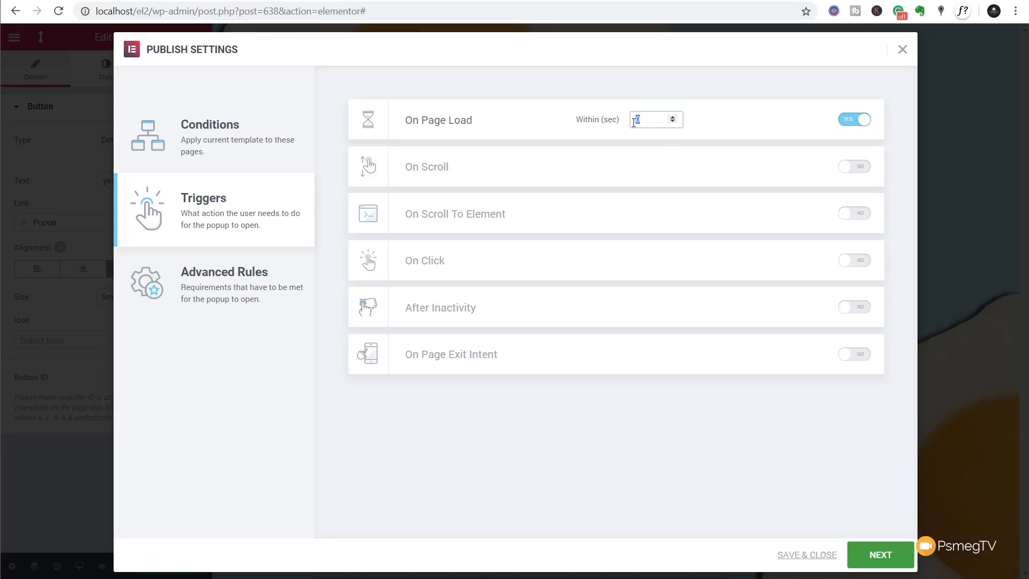
pyautogui.write('2')
# Step: Review the advanced rules and triggers without enabling more, and save and close the publish settings
pyautogui.click(233, 283)
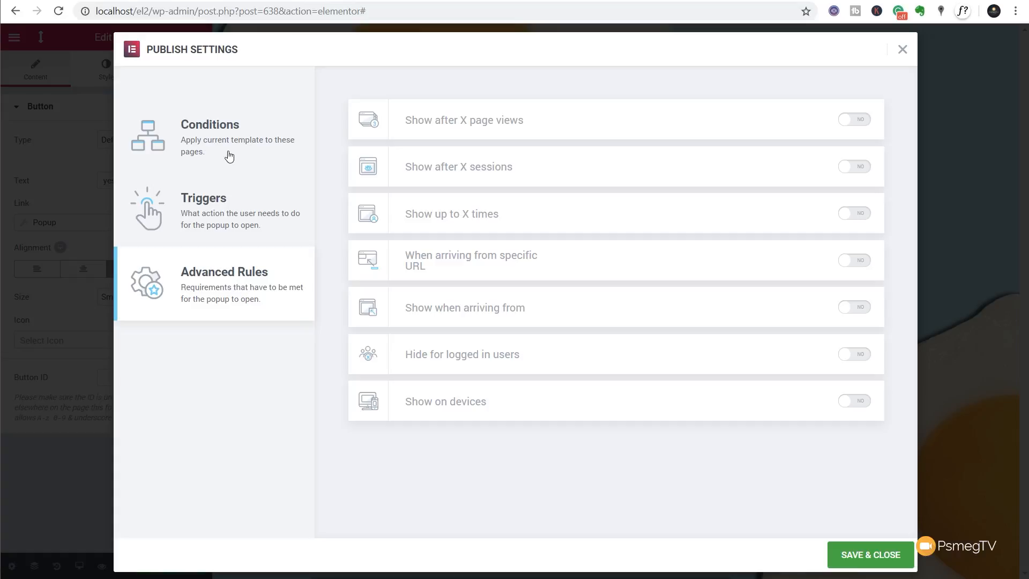
pyautogui.click(225, 229)
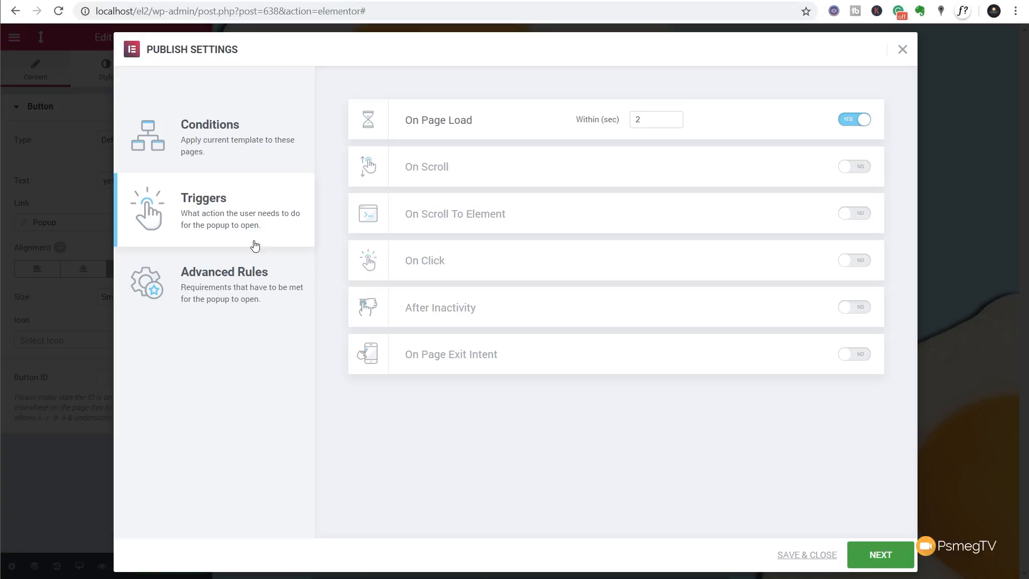
pyautogui.click(881, 556)
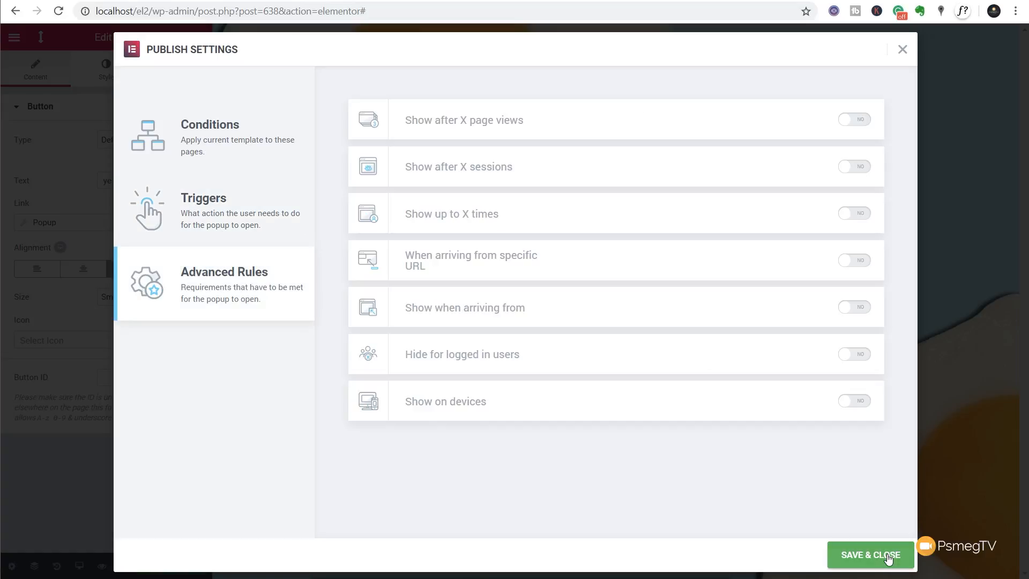
pyautogui.click(888, 557)
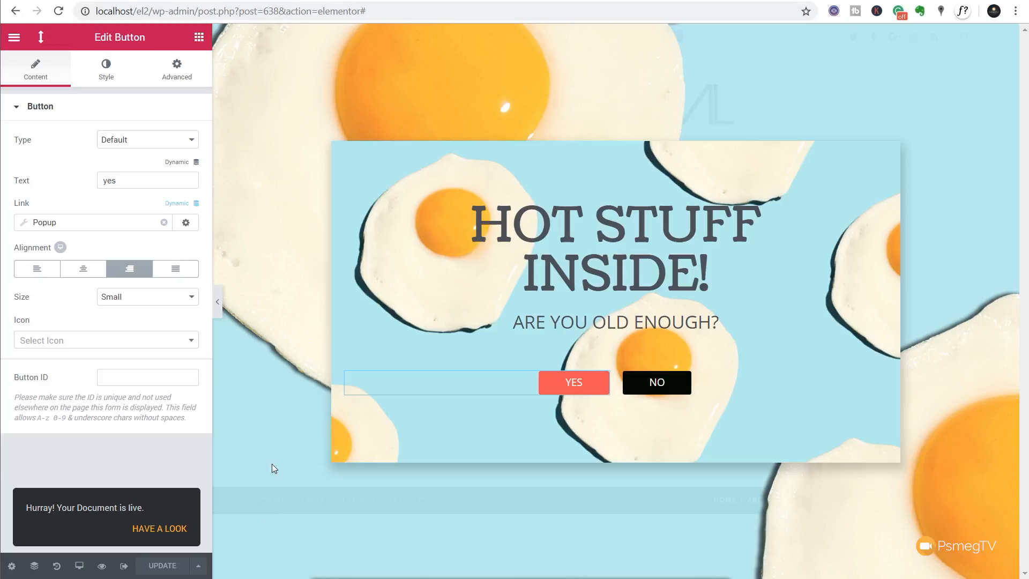
pyautogui.hotkey('ctrl', 't')
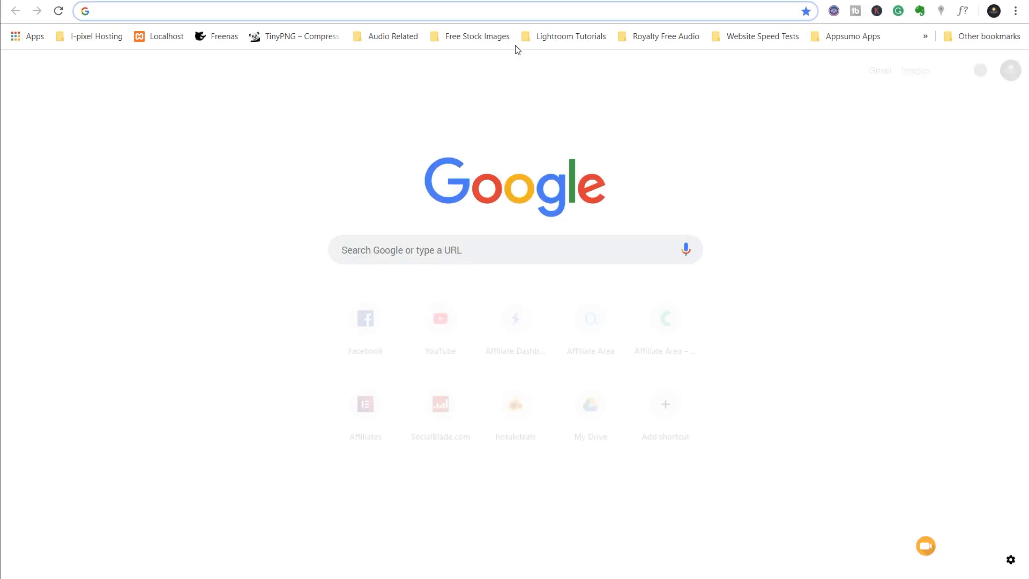
pyautogui.write('http://localhost/el2/')
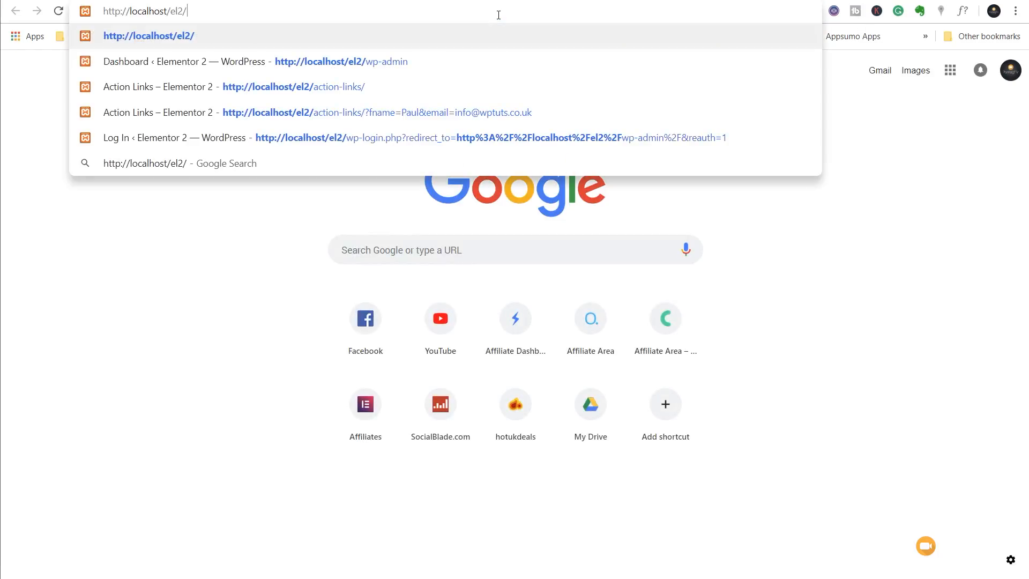
pyautogui.press('Return')
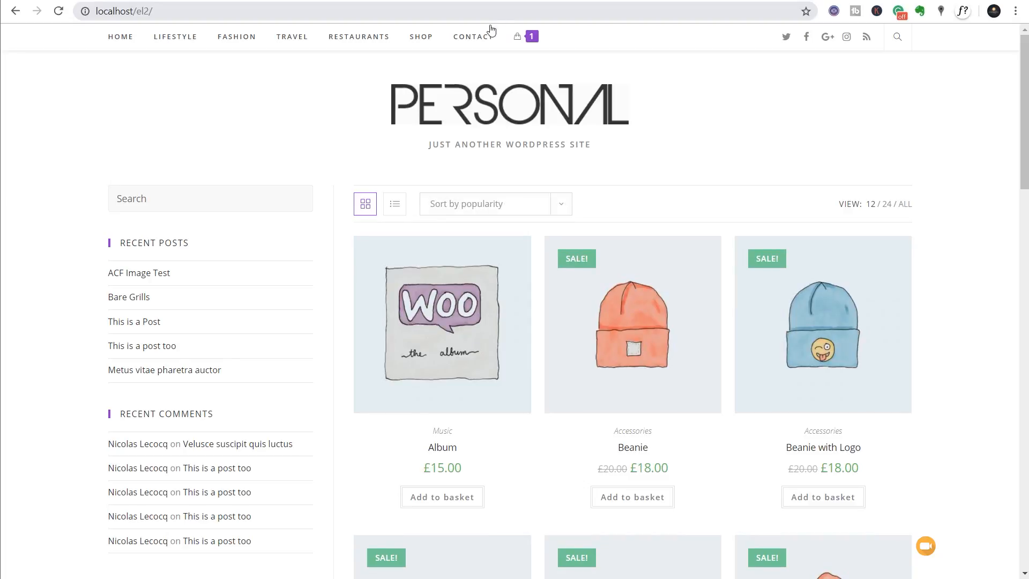
pyautogui.click(171, 42)
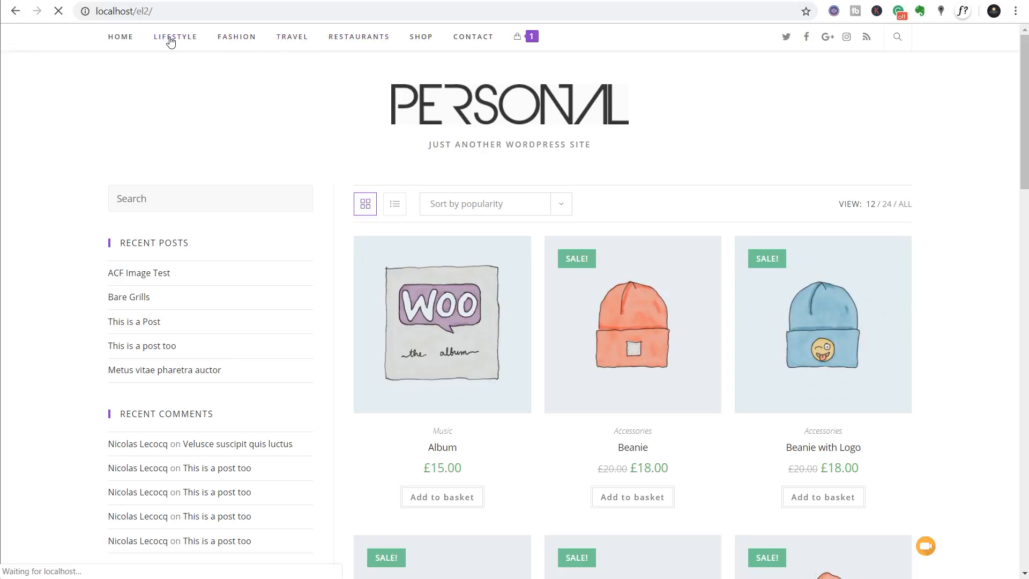
pyautogui.scroll(-6, 484, 328)
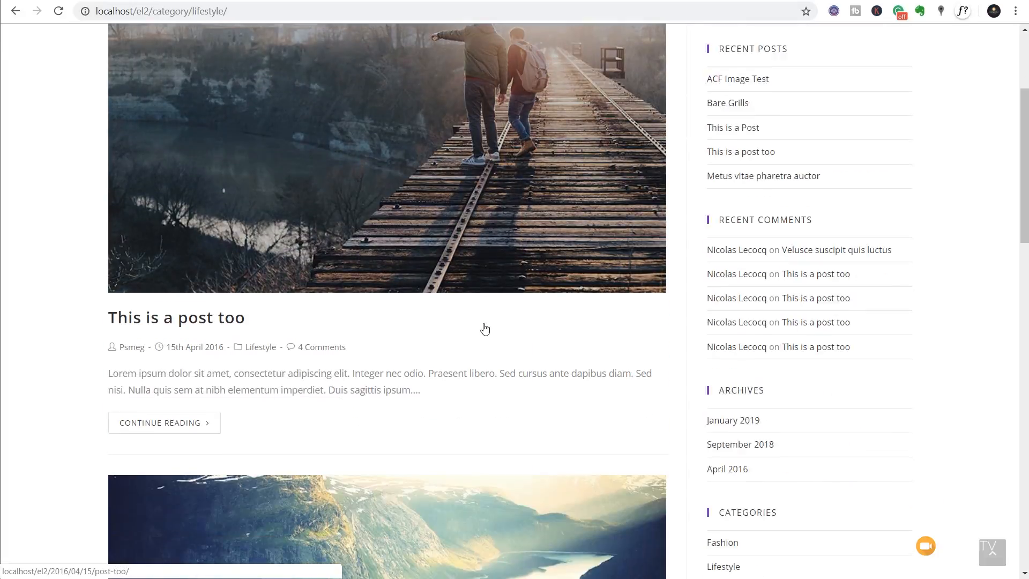
pyautogui.scroll(-17, 484, 328)
pyautogui.scroll(3, 483, 328)
pyautogui.scroll(15, 485, 328)
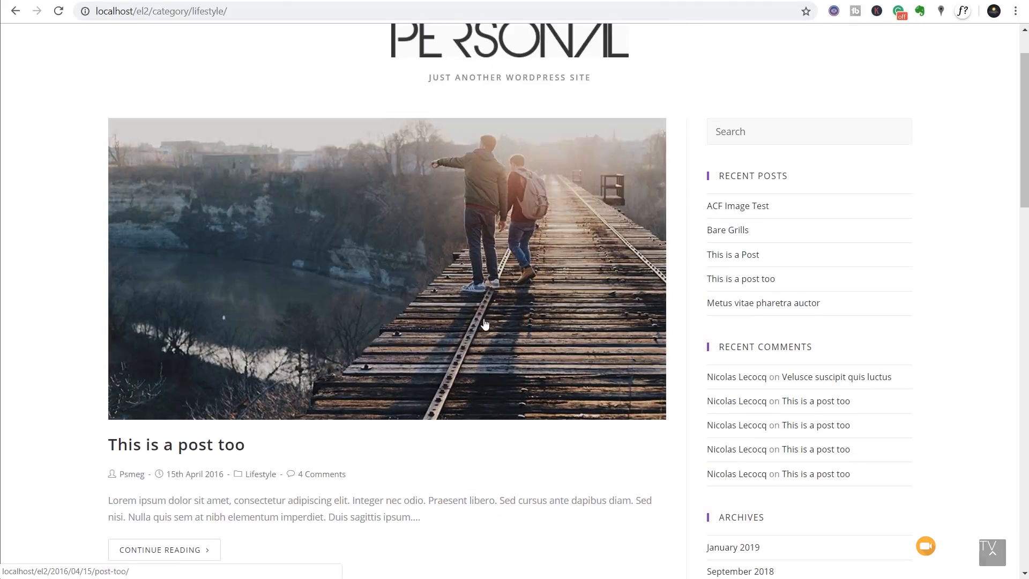
# Step: Open the post "This is a post too" and test the popup's NO answer, return to the post, and test the YES answer
pyautogui.click(306, 314)
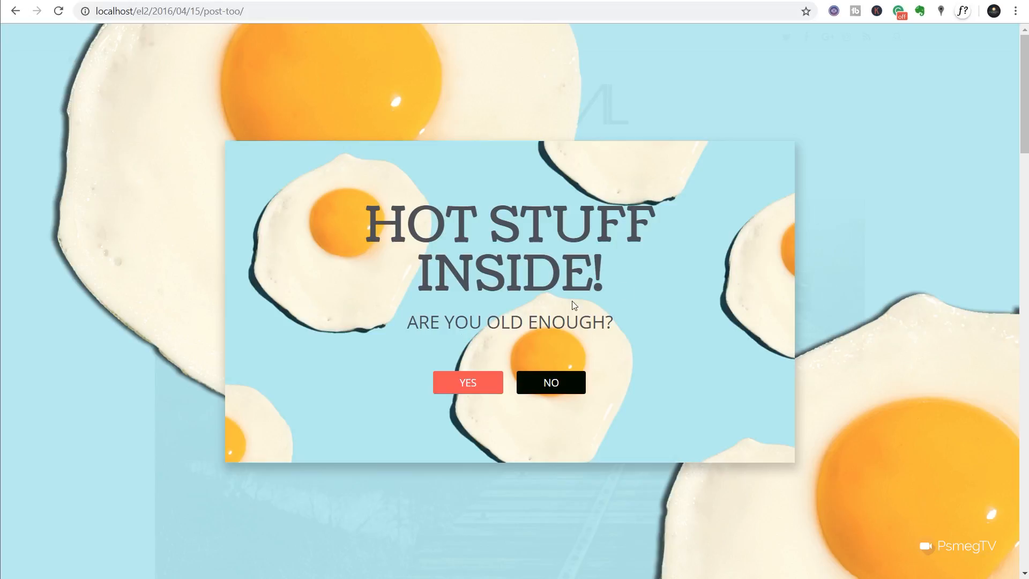
pyautogui.click(533, 384)
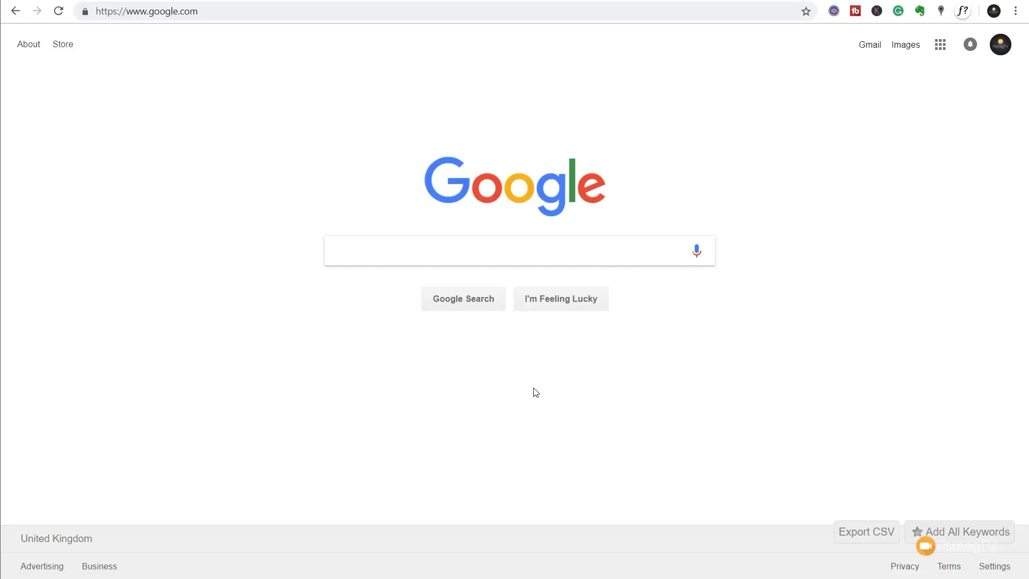
pyautogui.hotkey('alt', 'Left')
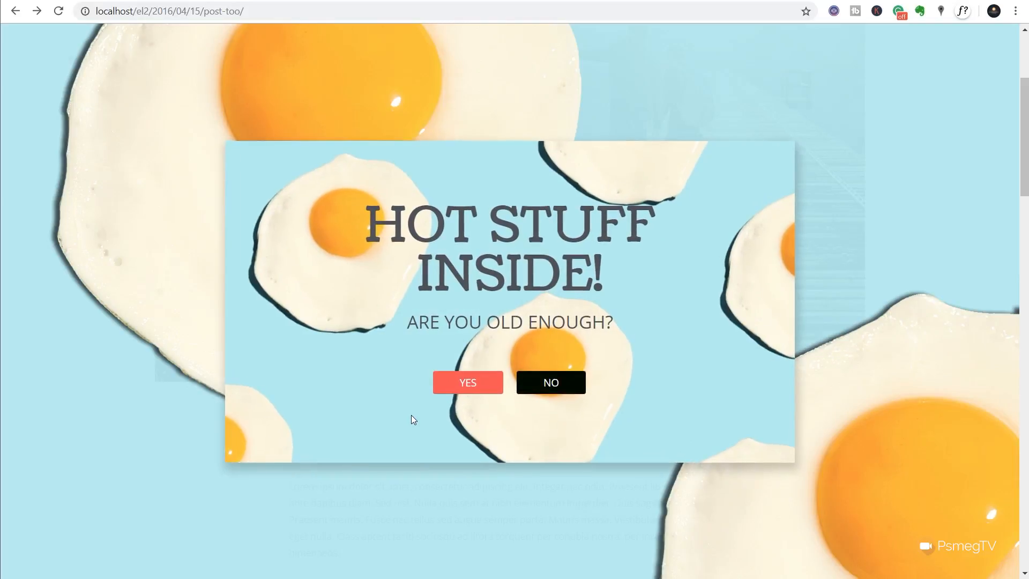
pyautogui.click(468, 382)
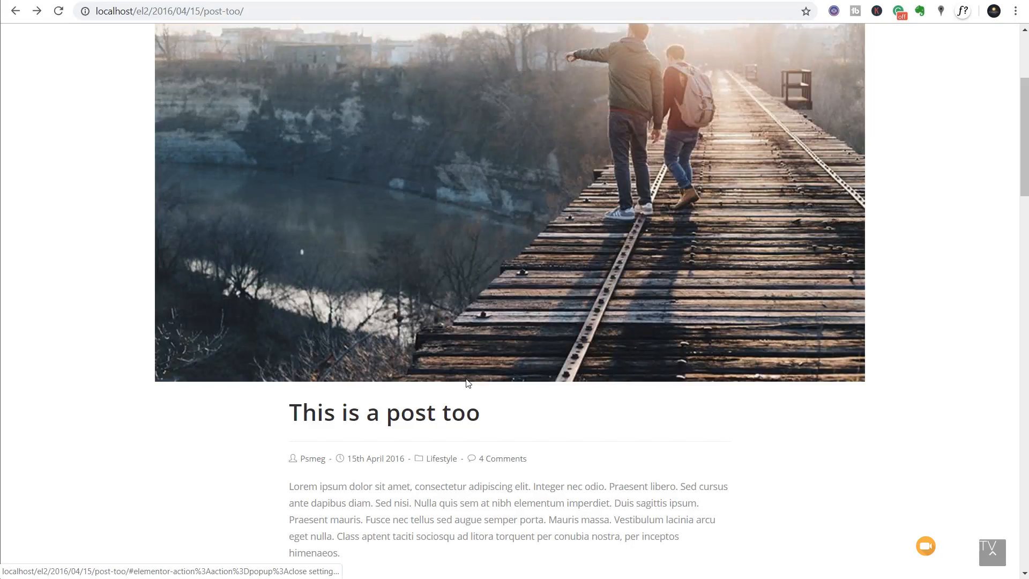